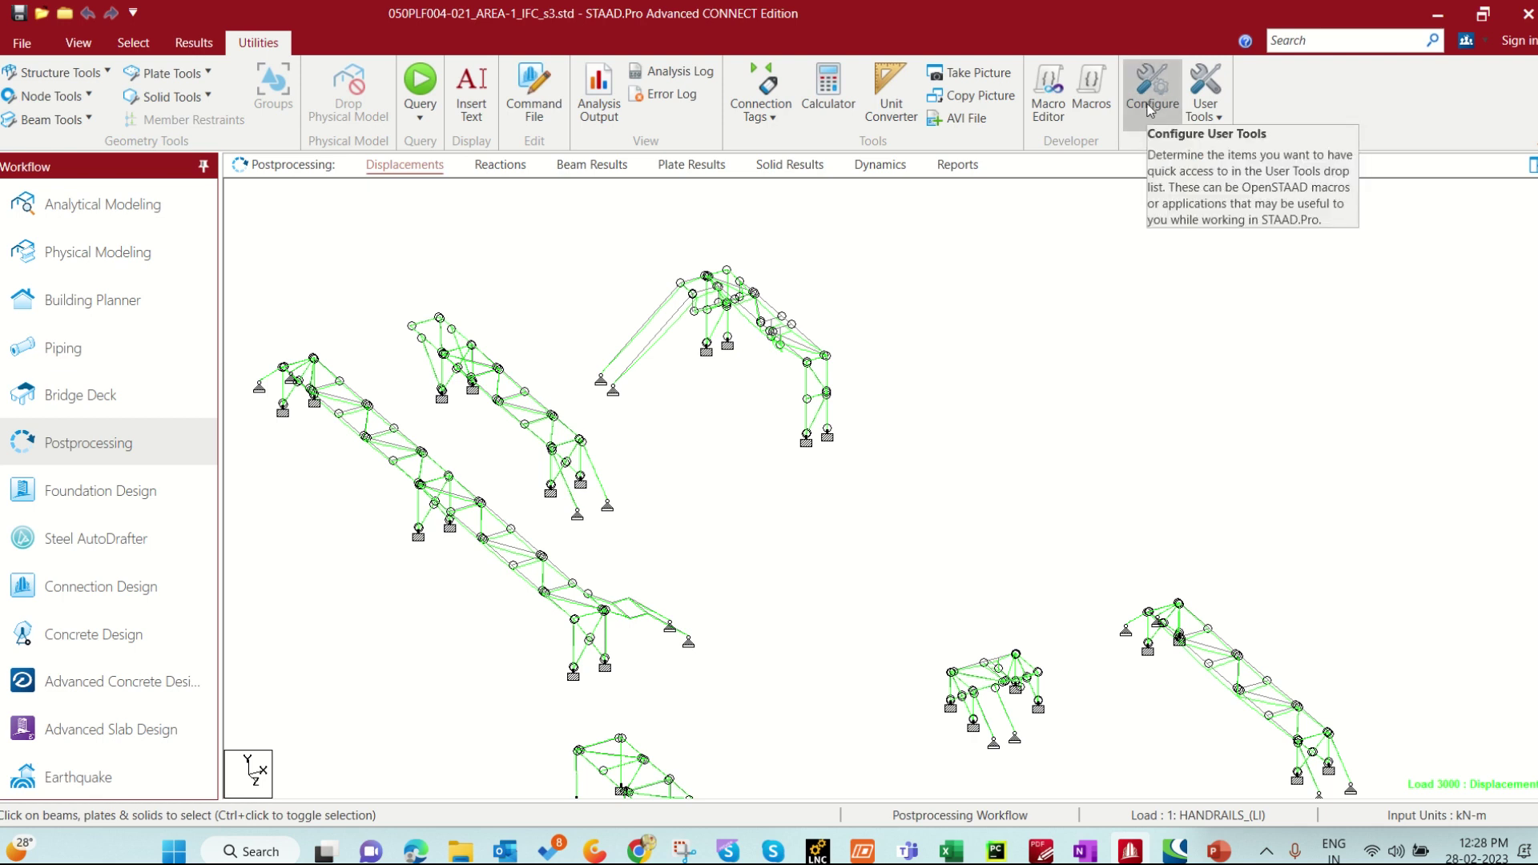
Point the Idea Statica user tool's command at IDEAConnectionCodecheckManager.vbs in the StatiCa 21.1 folder, leaving the tool configuration without applying it.
{"action": "left_click", "coordinate": [1151, 110]}
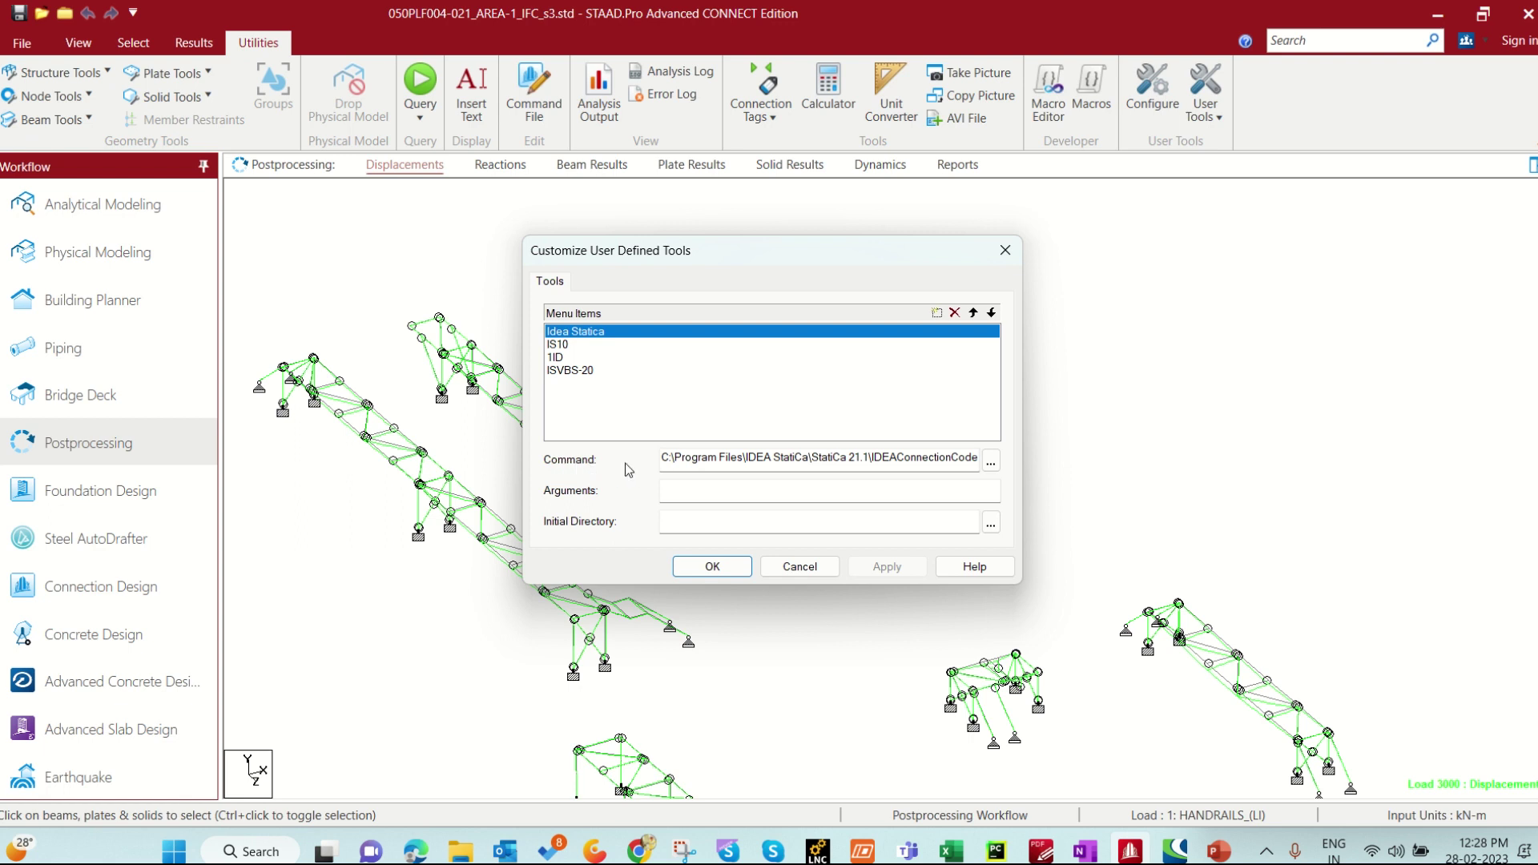
{"action": "left_click", "coordinate": [990, 461]}
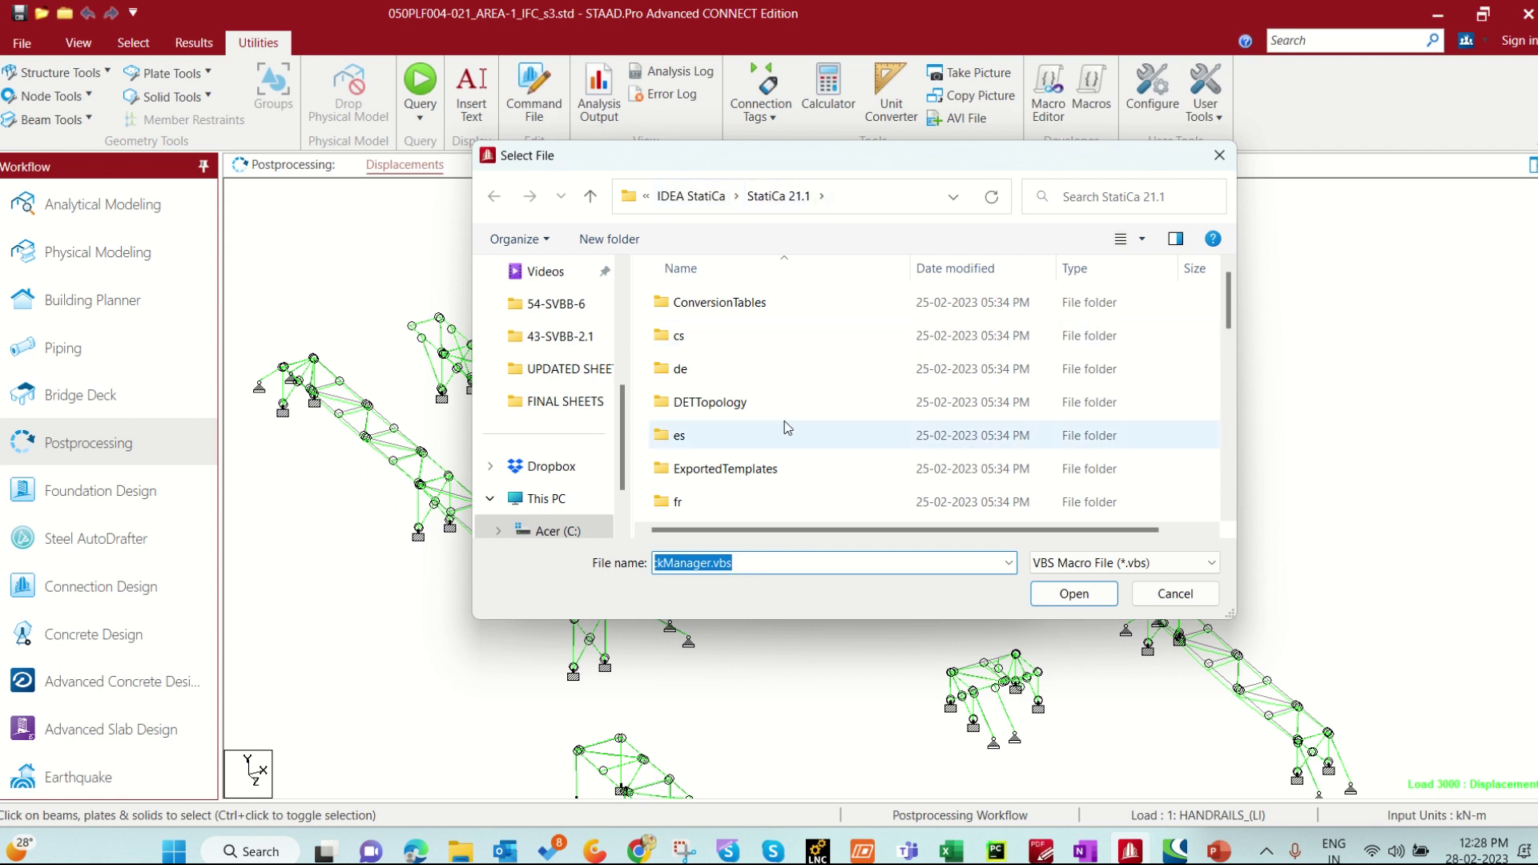
{"action": "scroll", "coordinate": [785, 420], "scroll_direction": "down", "scroll_amount": 7}
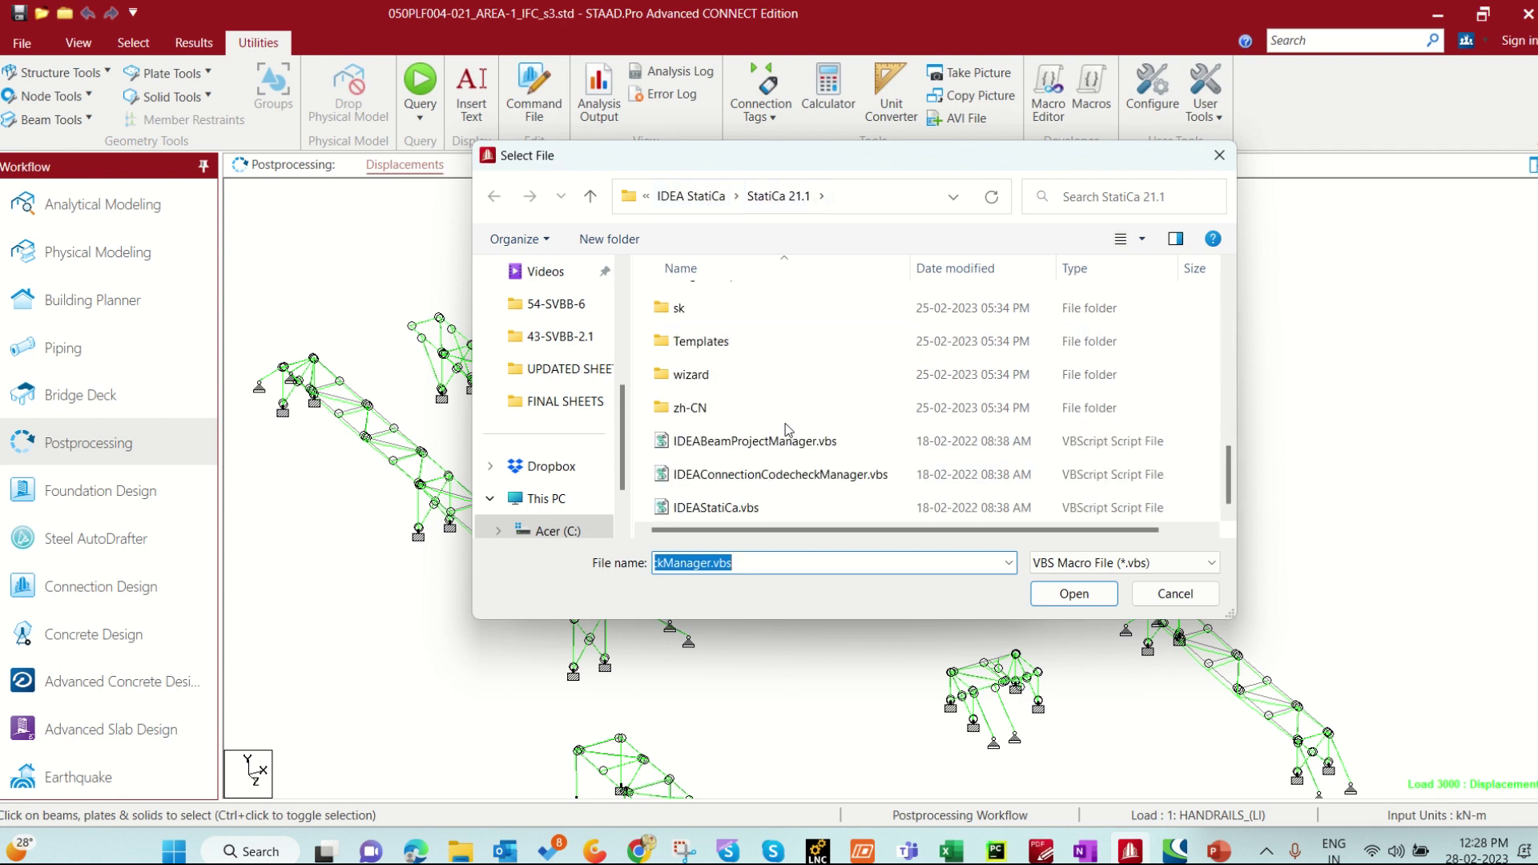
{"action": "left_click", "coordinate": [710, 485]}
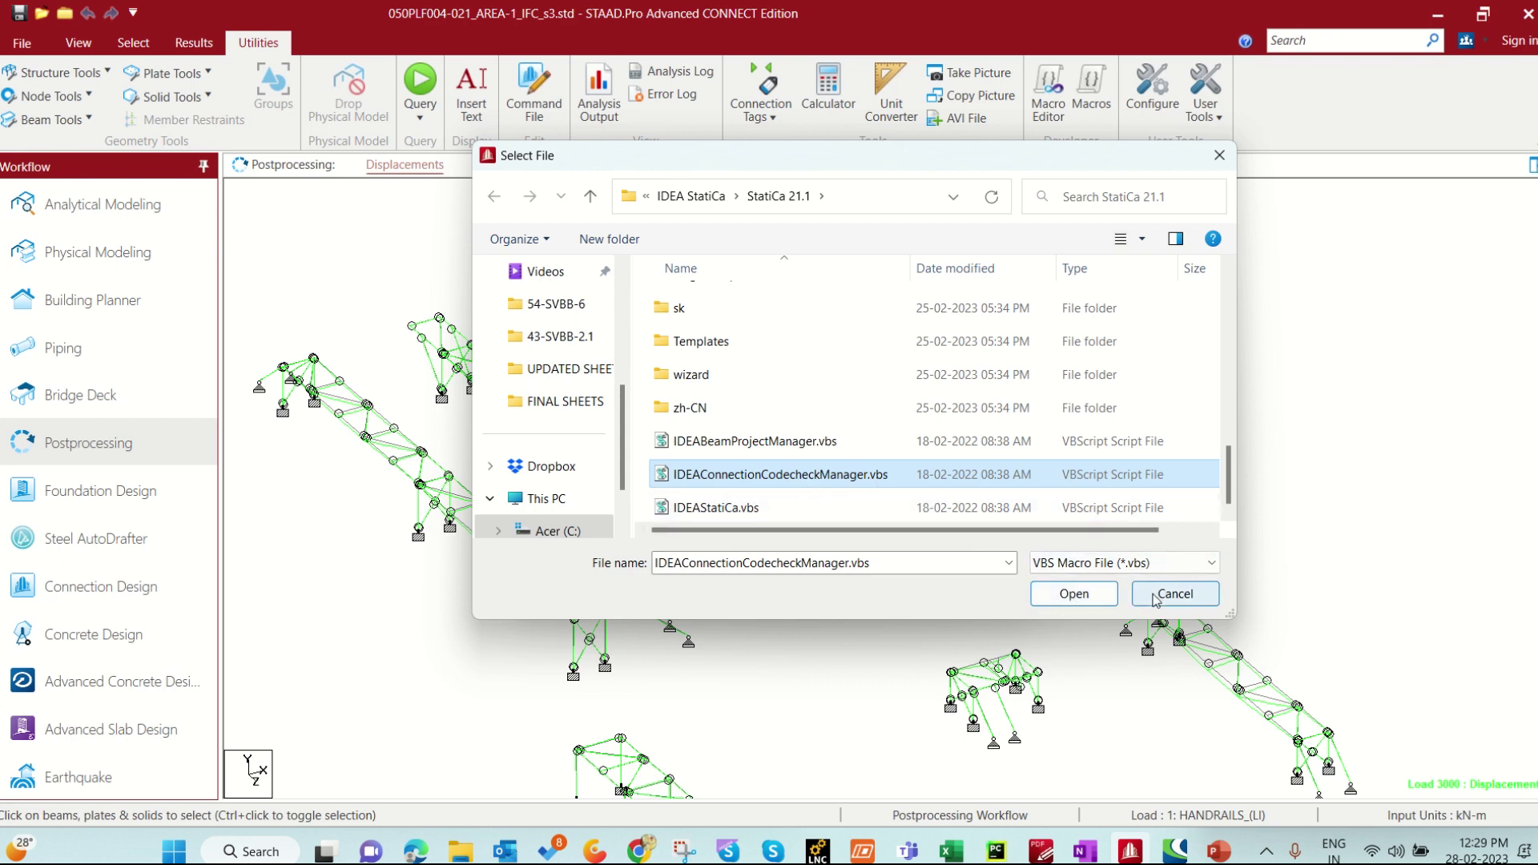
{"action": "left_click", "coordinate": [1073, 594]}
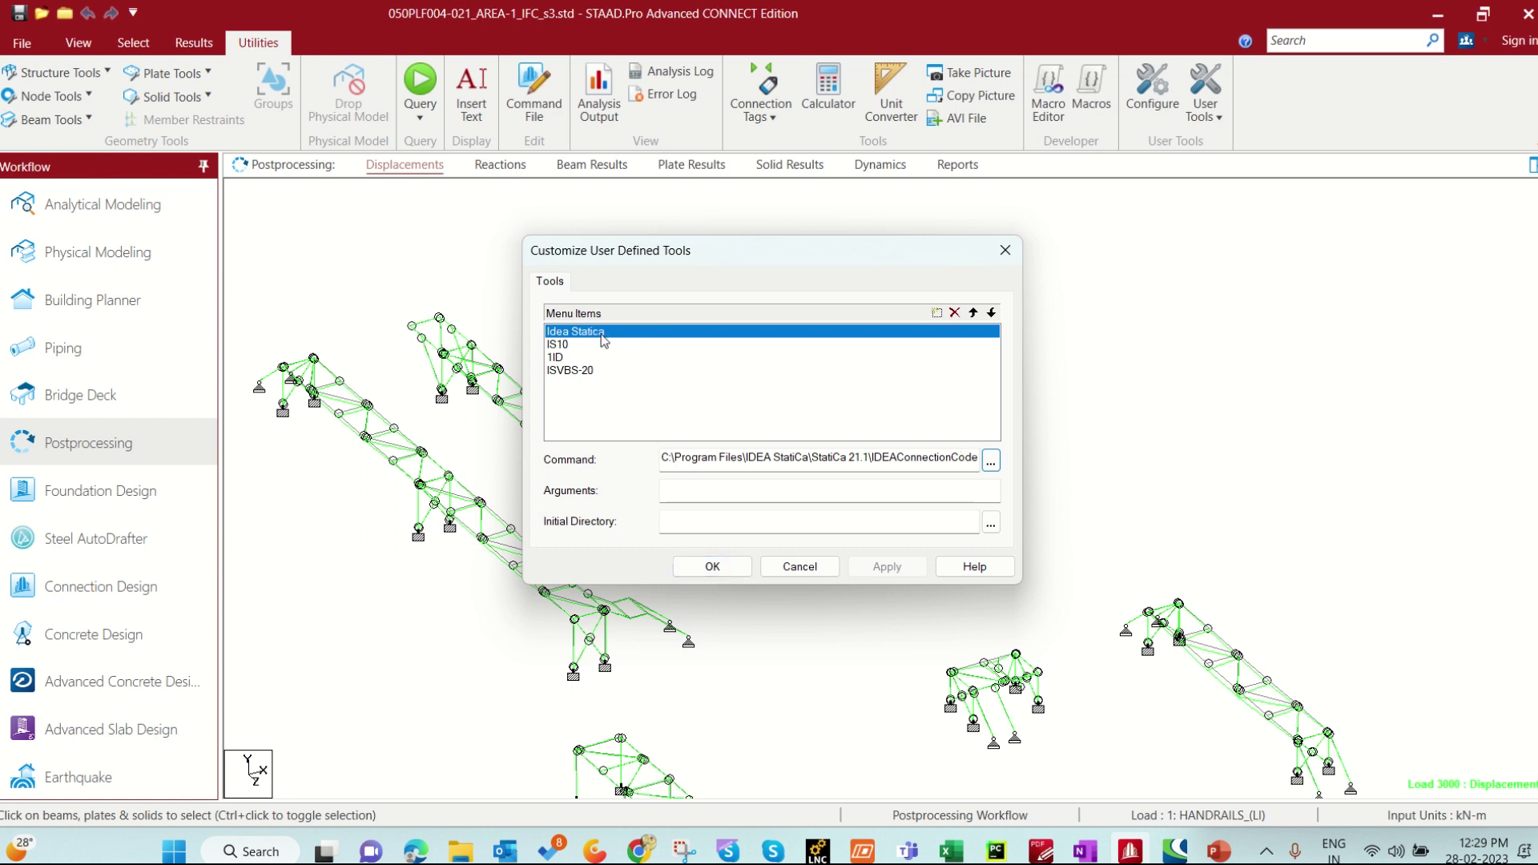
{"action": "left_click", "coordinate": [1005, 250]}
Select the upper-chord node of the rightmost truss where the diagonal and the vertical member meet.
{"action": "middle_click_drag", "start_coordinate": [988, 453], "coordinate": [897, 428]}
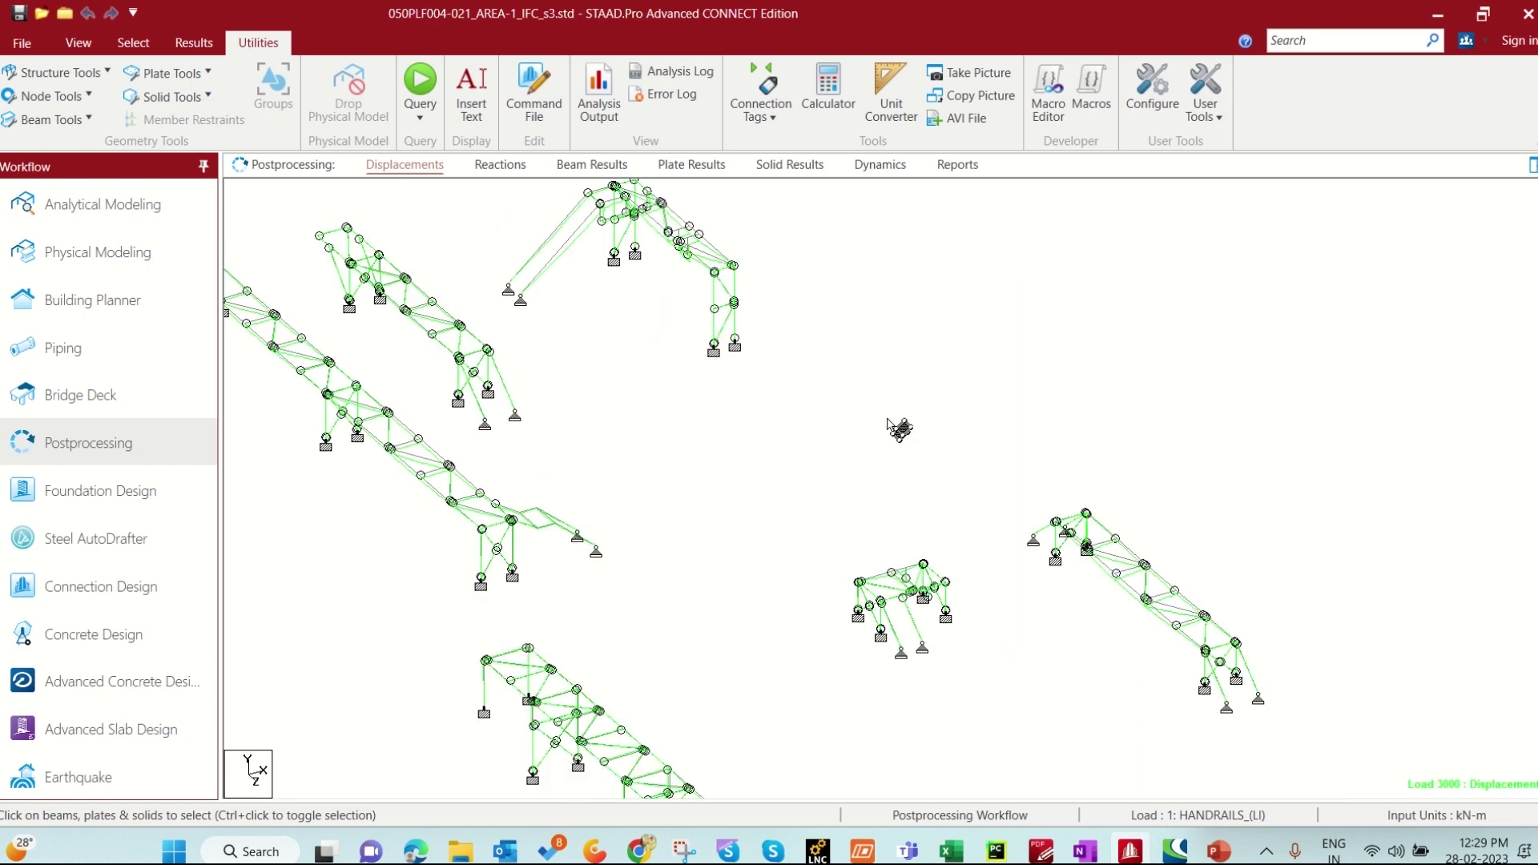
{"action": "scroll", "coordinate": [899, 429], "scroll_direction": "up", "scroll_amount": 1}
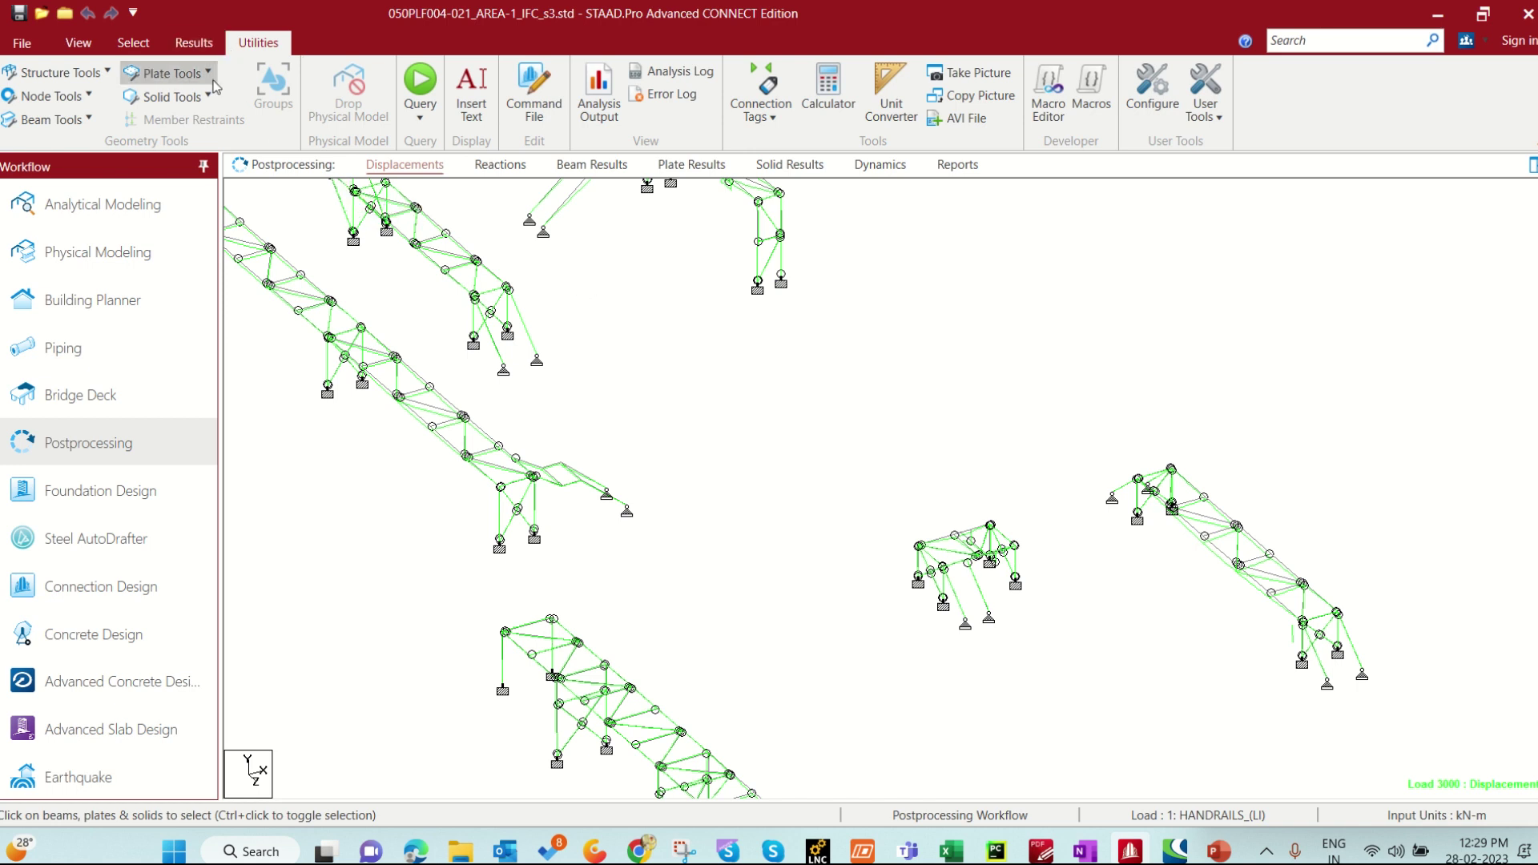
{"action": "left_click", "coordinate": [133, 44]}
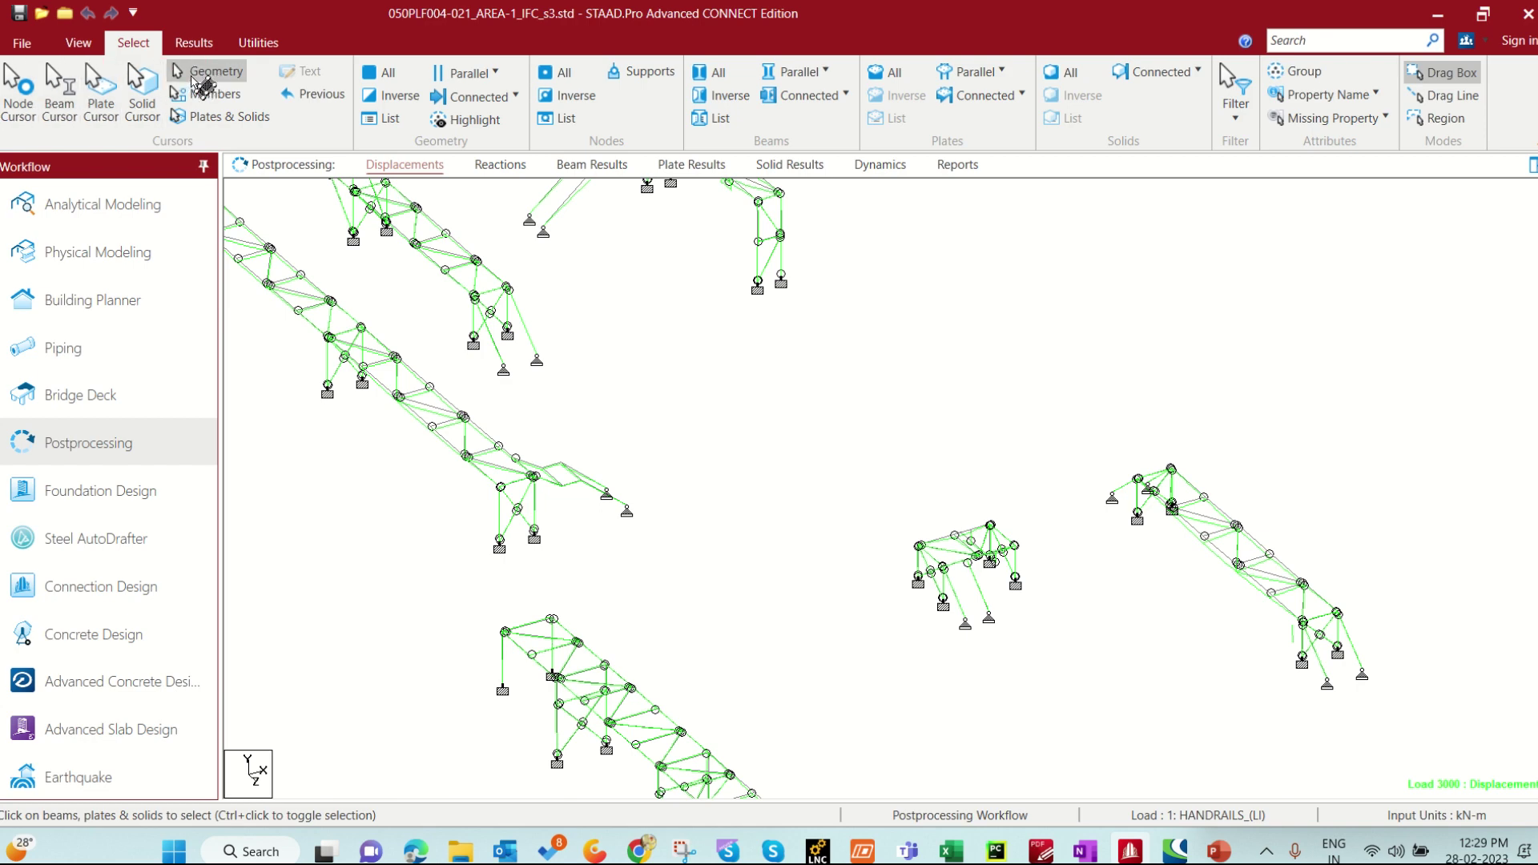
{"action": "scroll", "coordinate": [837, 505], "scroll_direction": "up", "scroll_amount": 2}
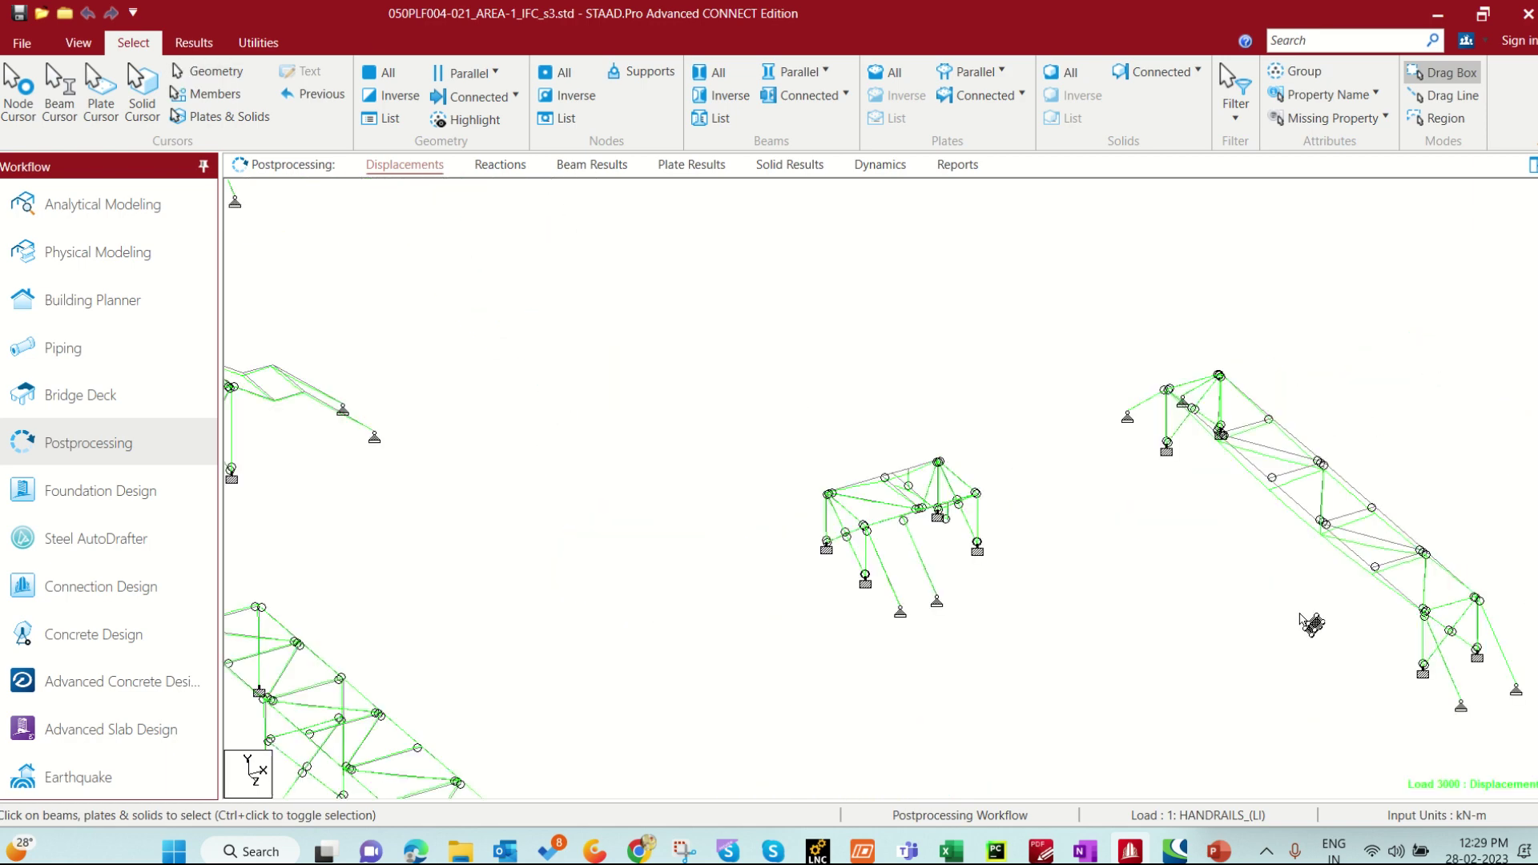
{"action": "middle_click_drag", "start_coordinate": [1309, 622], "coordinate": [617, 628]}
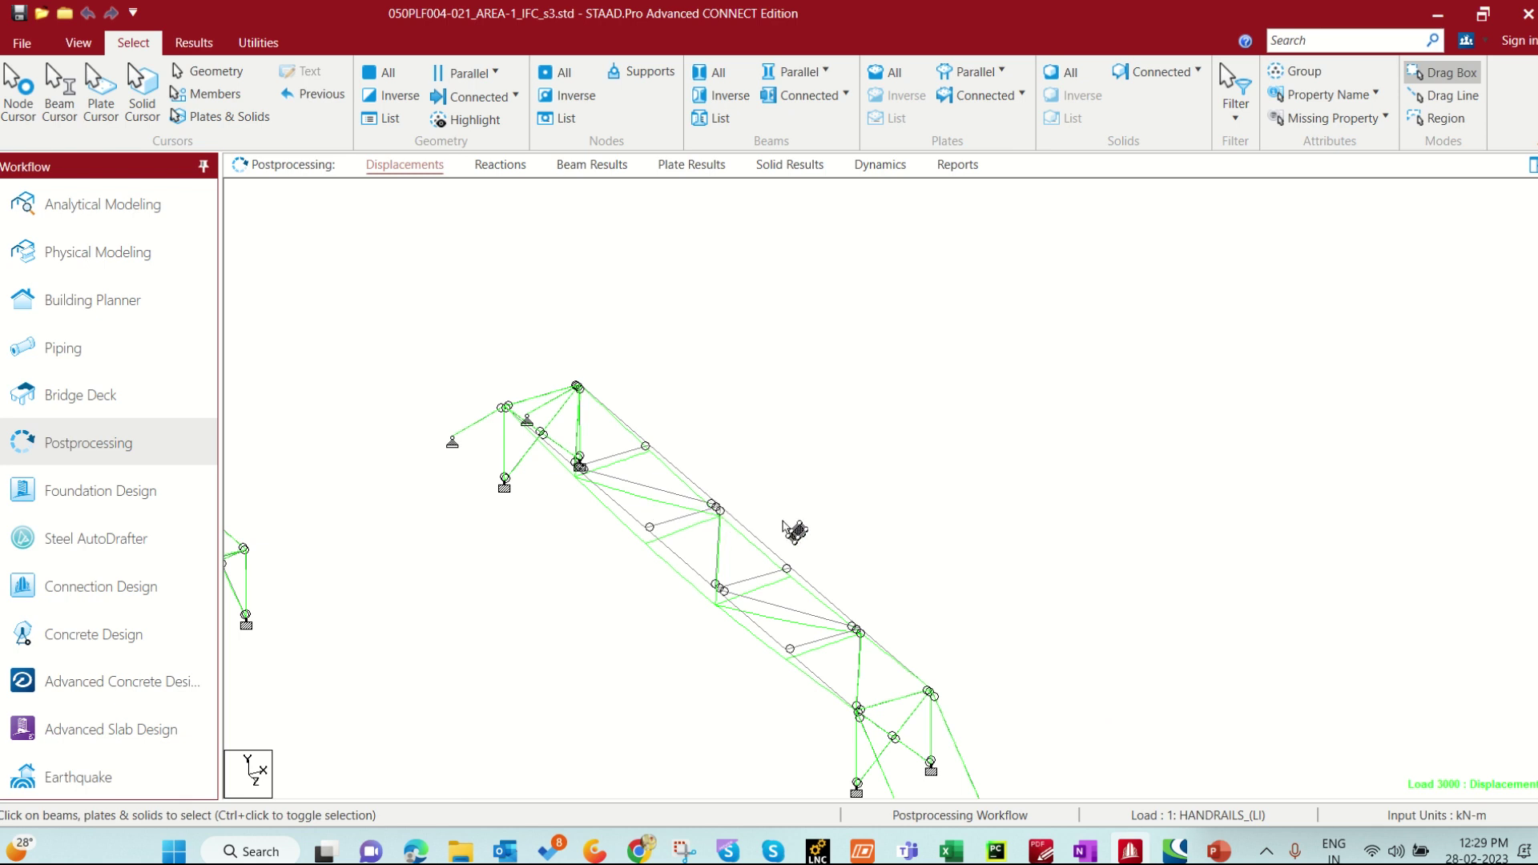
{"action": "left_click", "coordinate": [685, 491]}
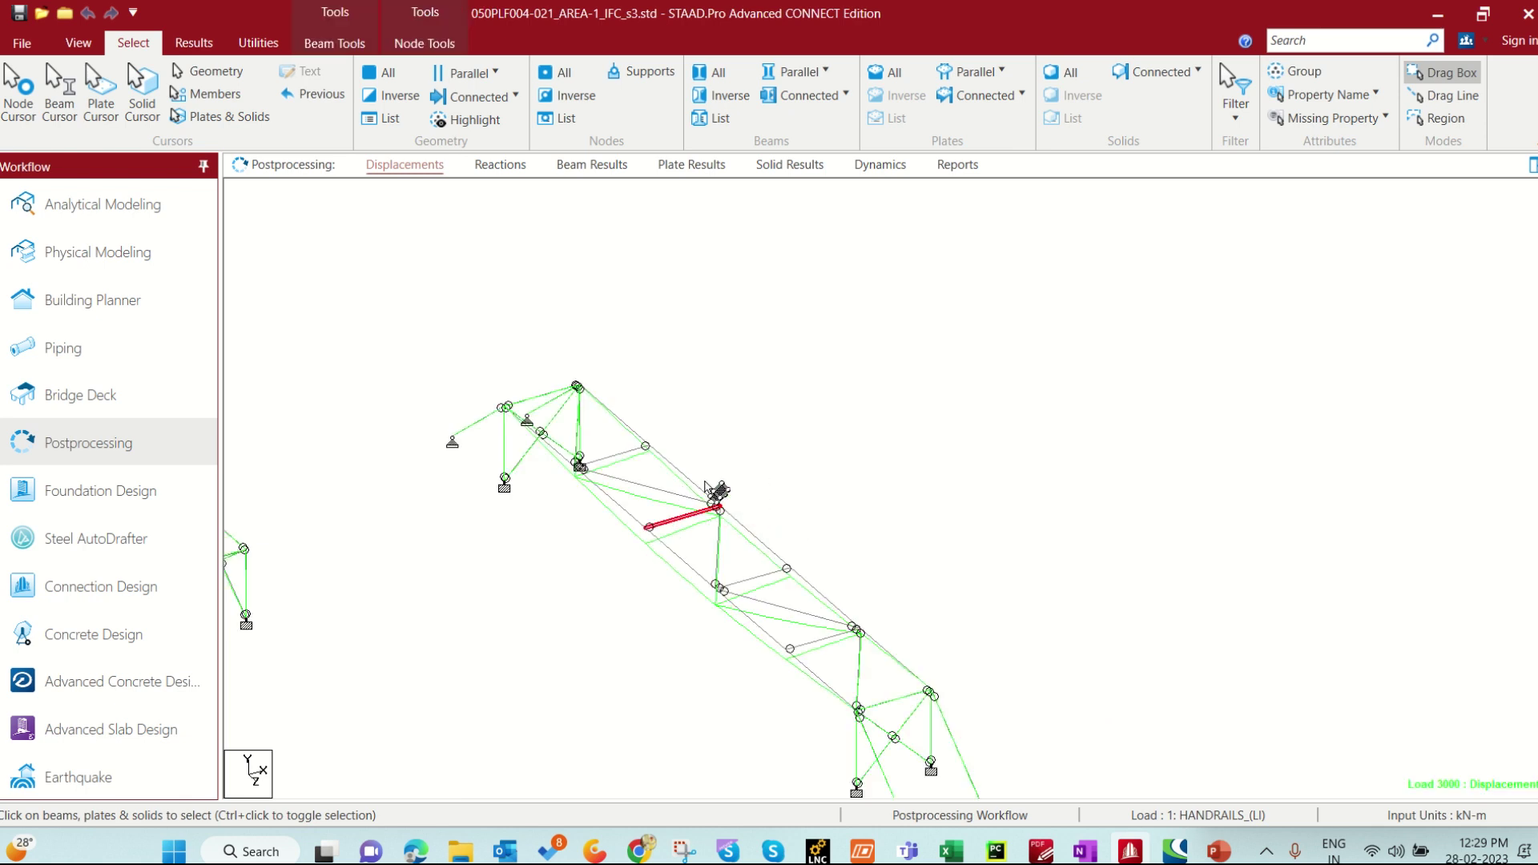
{"action": "left_click", "coordinate": [782, 531]}
{"action": "middle_click_drag", "start_coordinate": [782, 531], "coordinate": [788, 521]}
{"action": "left_click", "coordinate": [776, 481]}
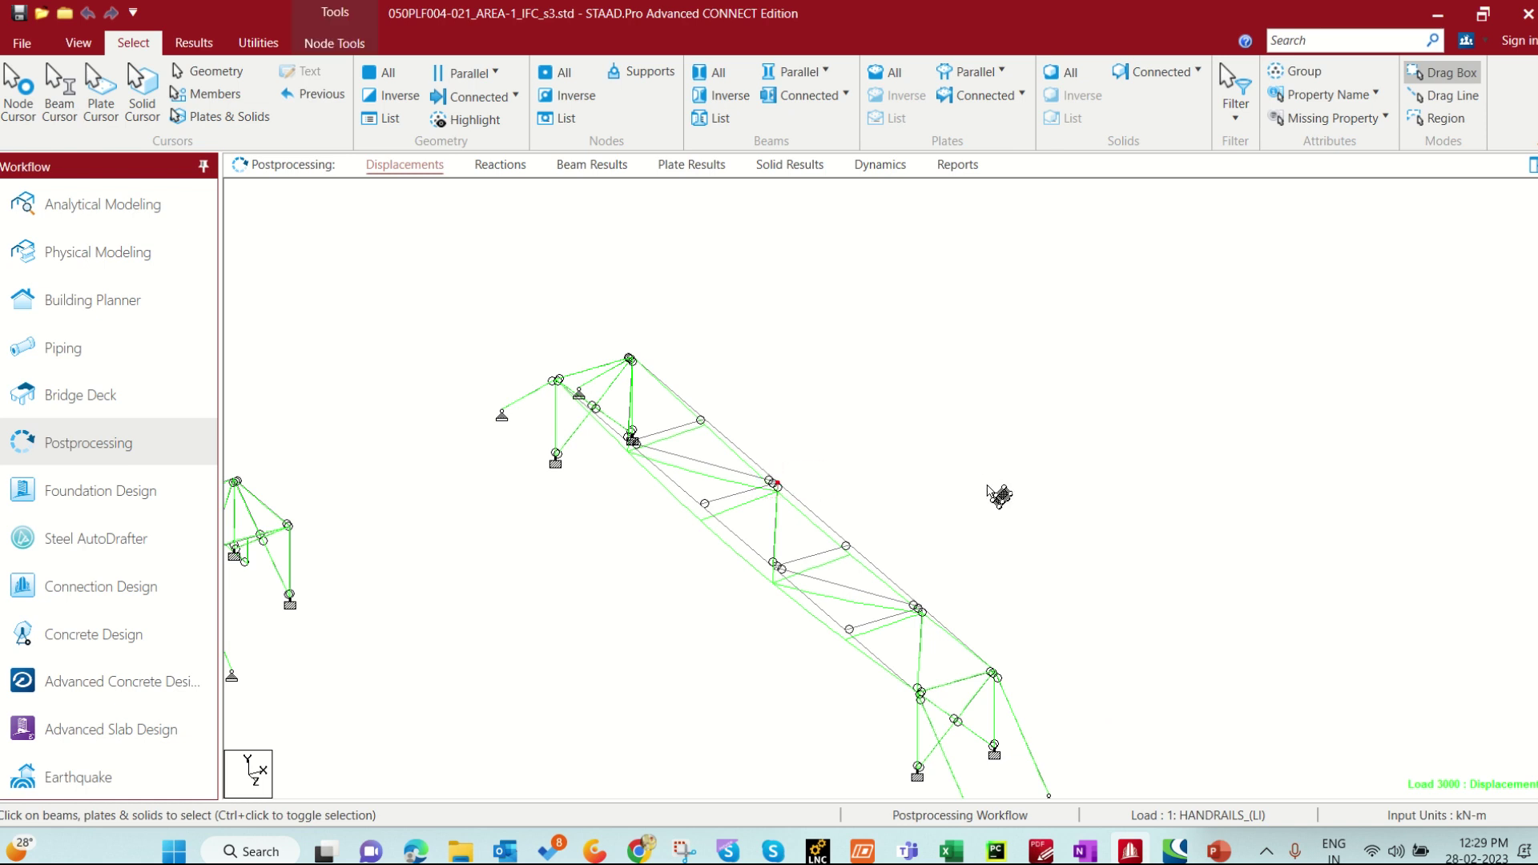
Add the chord, diagonal, vertical and cross members meeting at that node to the selection.
{"action": "left_click", "coordinate": [745, 481]}
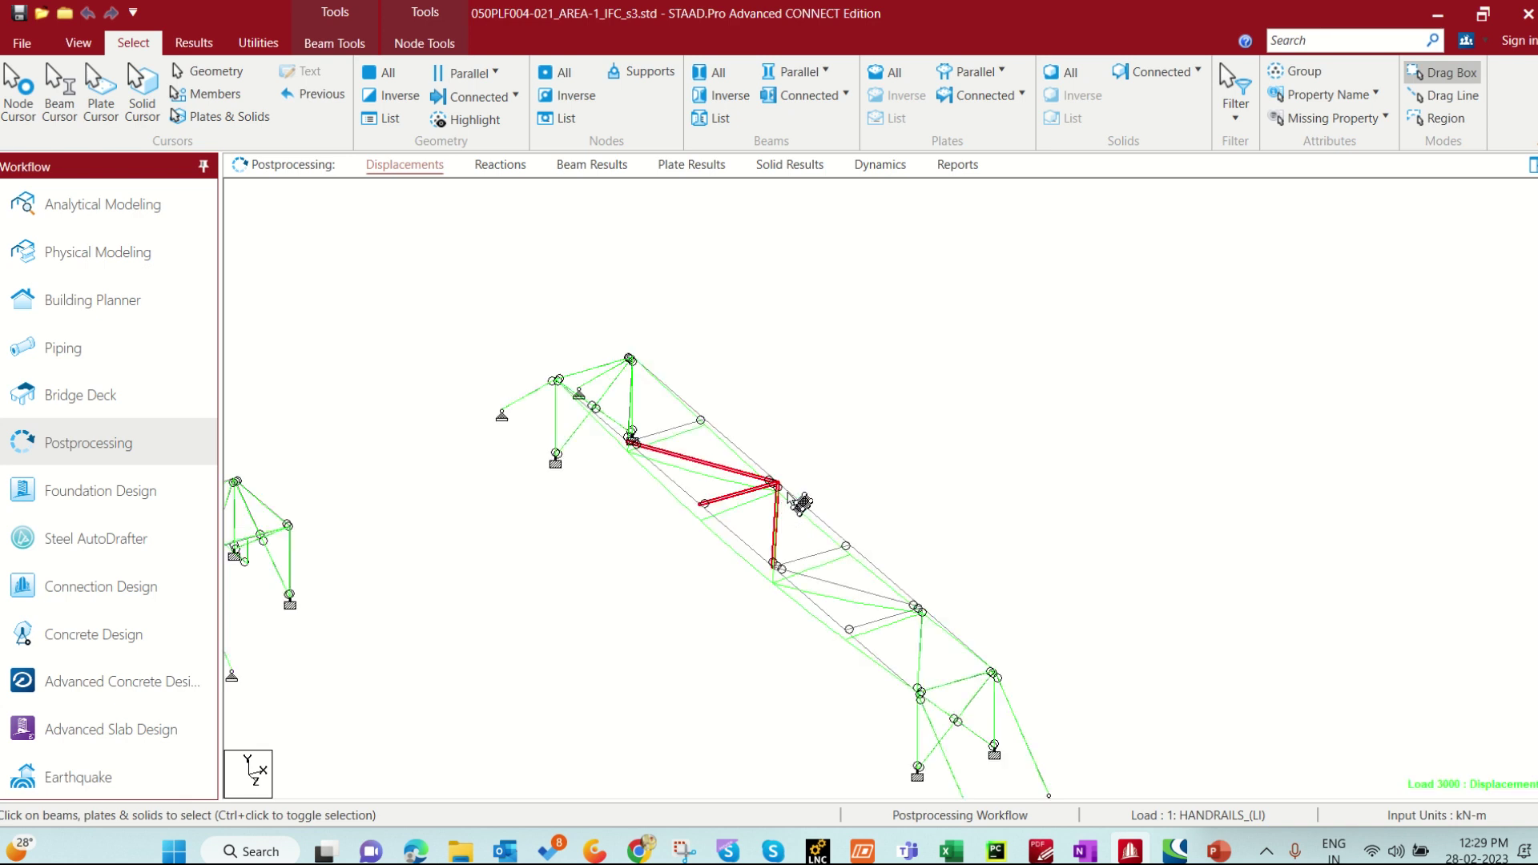
{"action": "left_click", "coordinate": [793, 499], "text": "ctrl"}
{"action": "left_click", "coordinate": [772, 476], "text": "ctrl"}
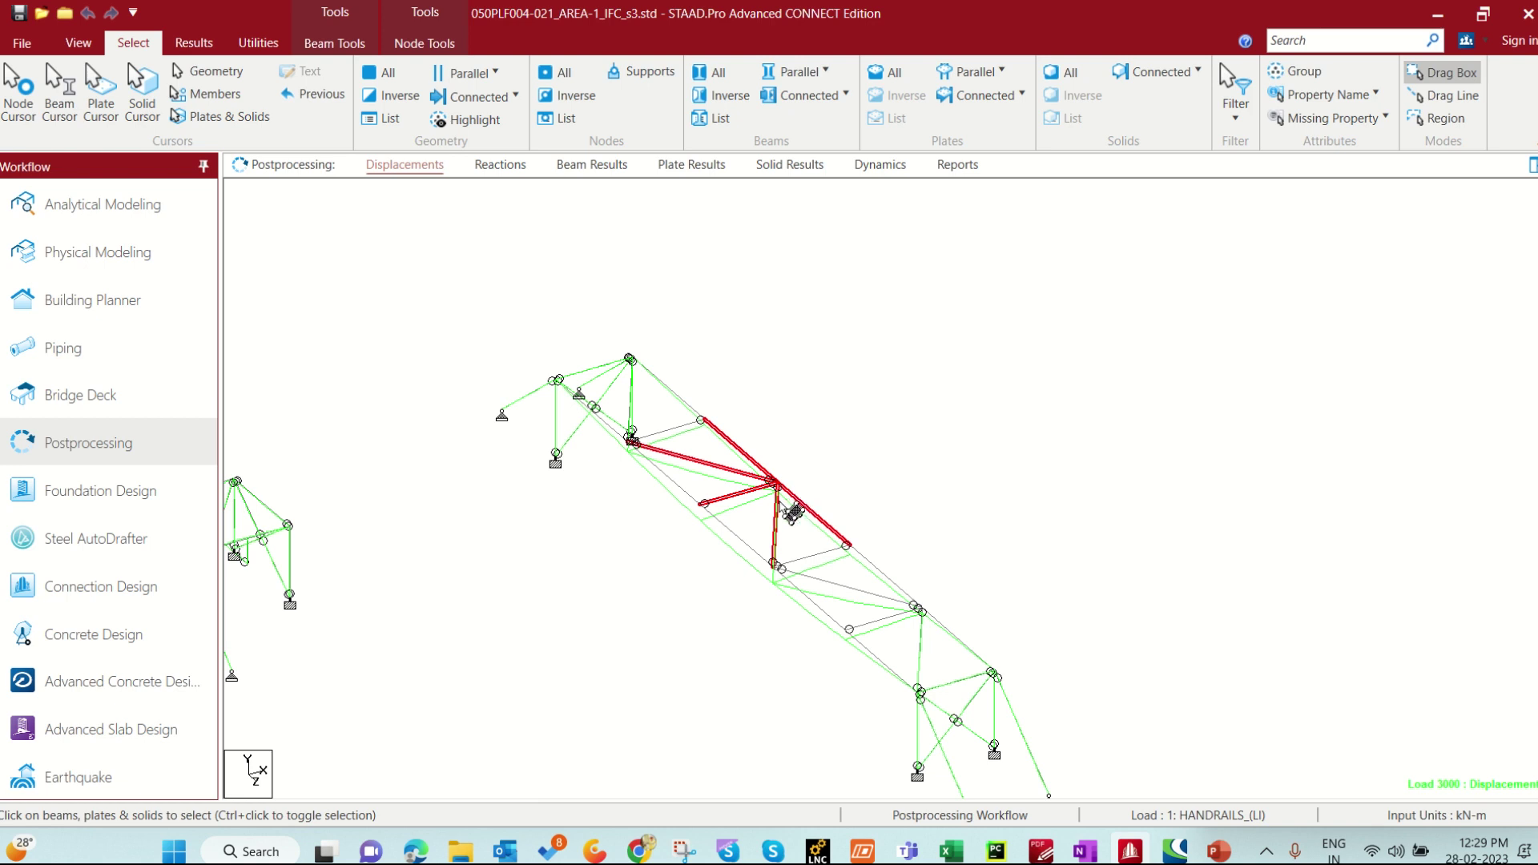
Run the Idea Statica user tool on the selected node and members to import the joint into IDEA StatiCa Checkbot.
{"action": "left_click", "coordinate": [257, 48]}
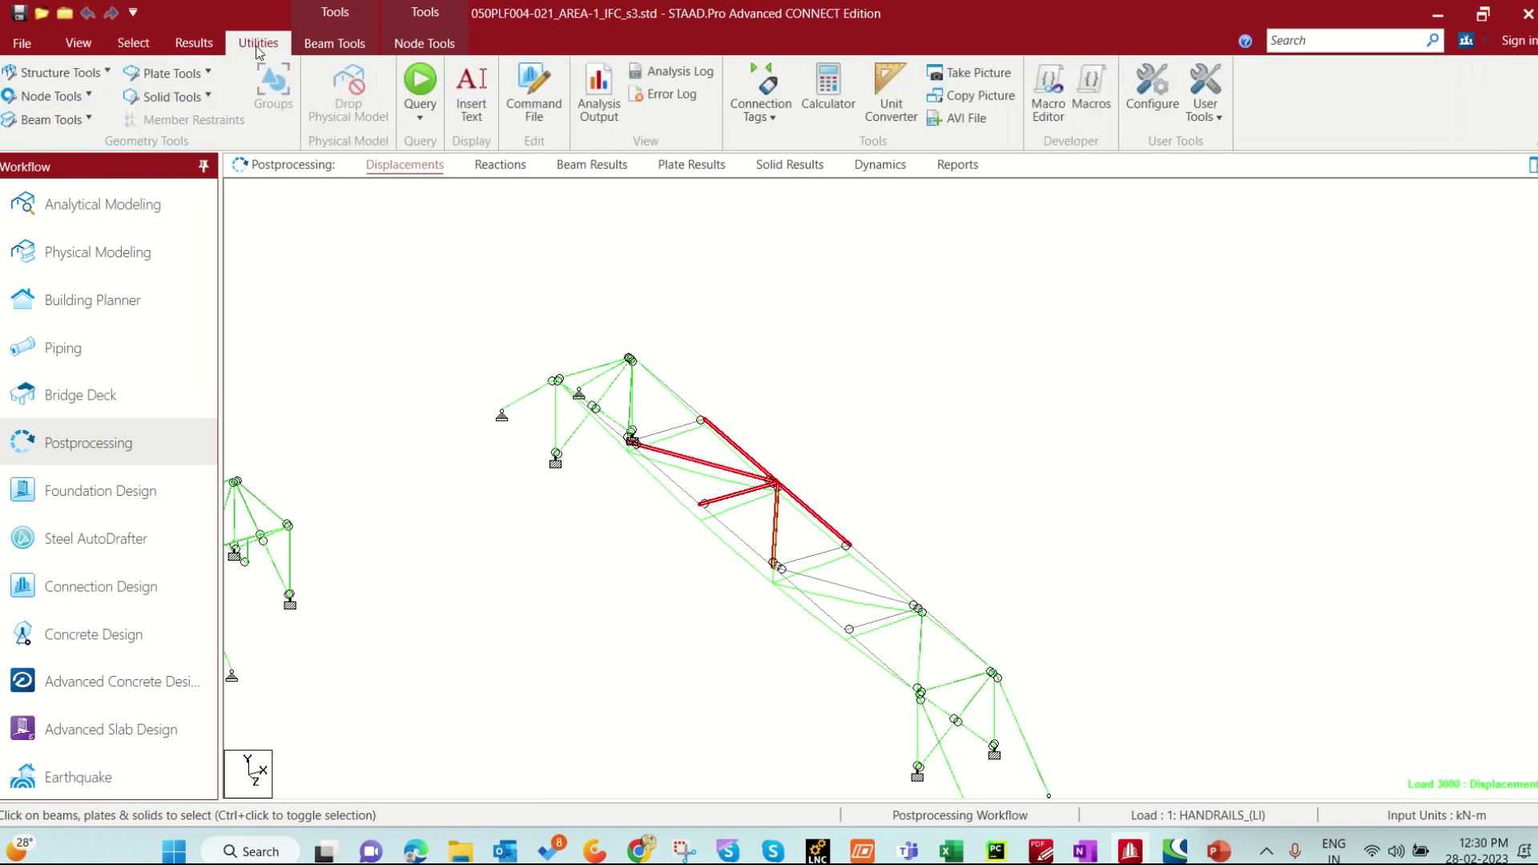
{"action": "left_click", "coordinate": [1216, 121]}
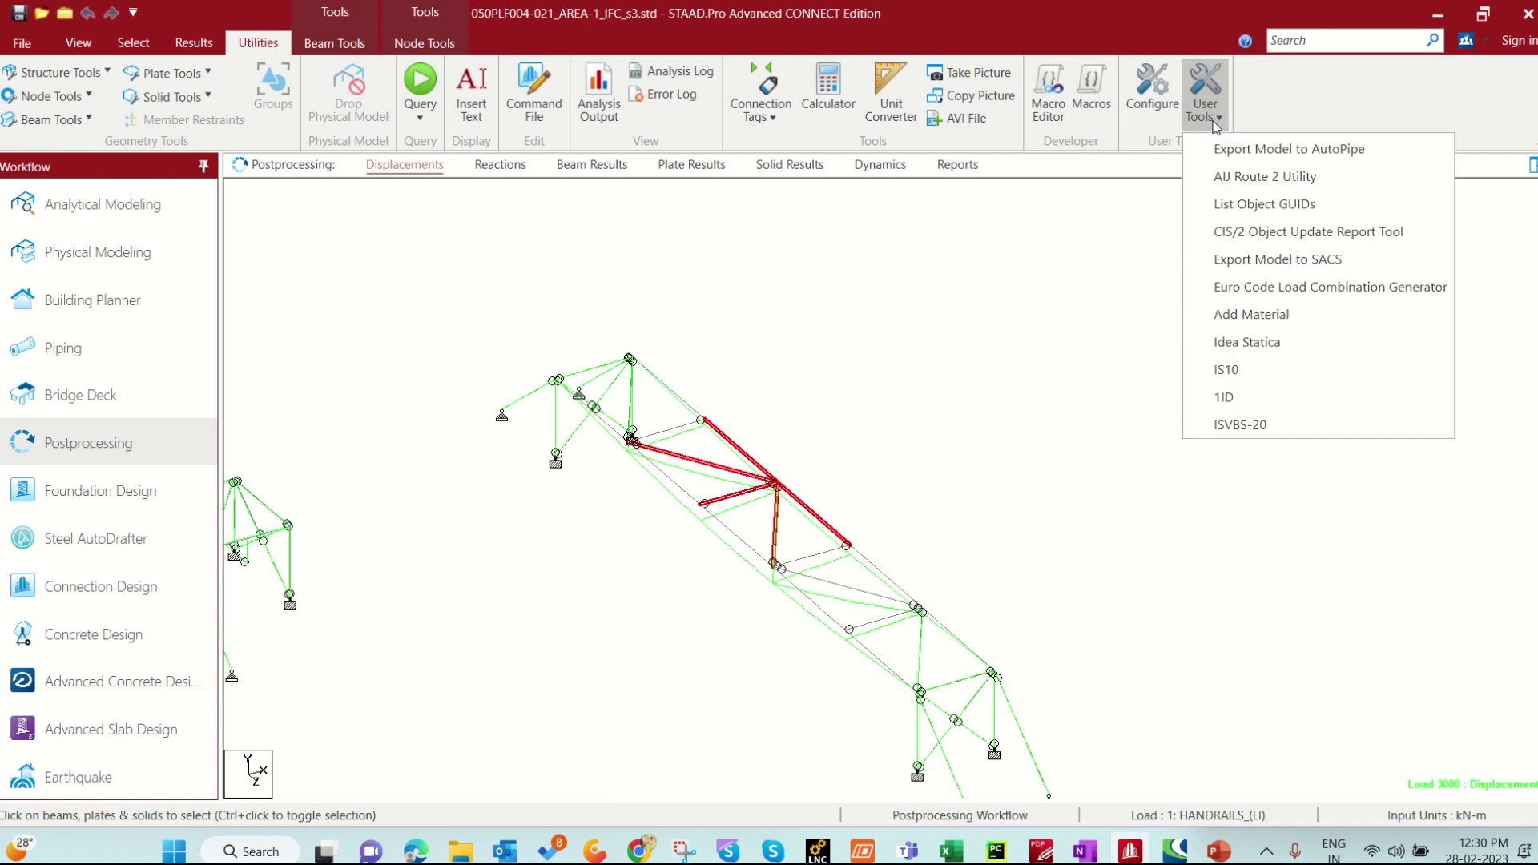
{"action": "left_click", "coordinate": [1235, 345]}
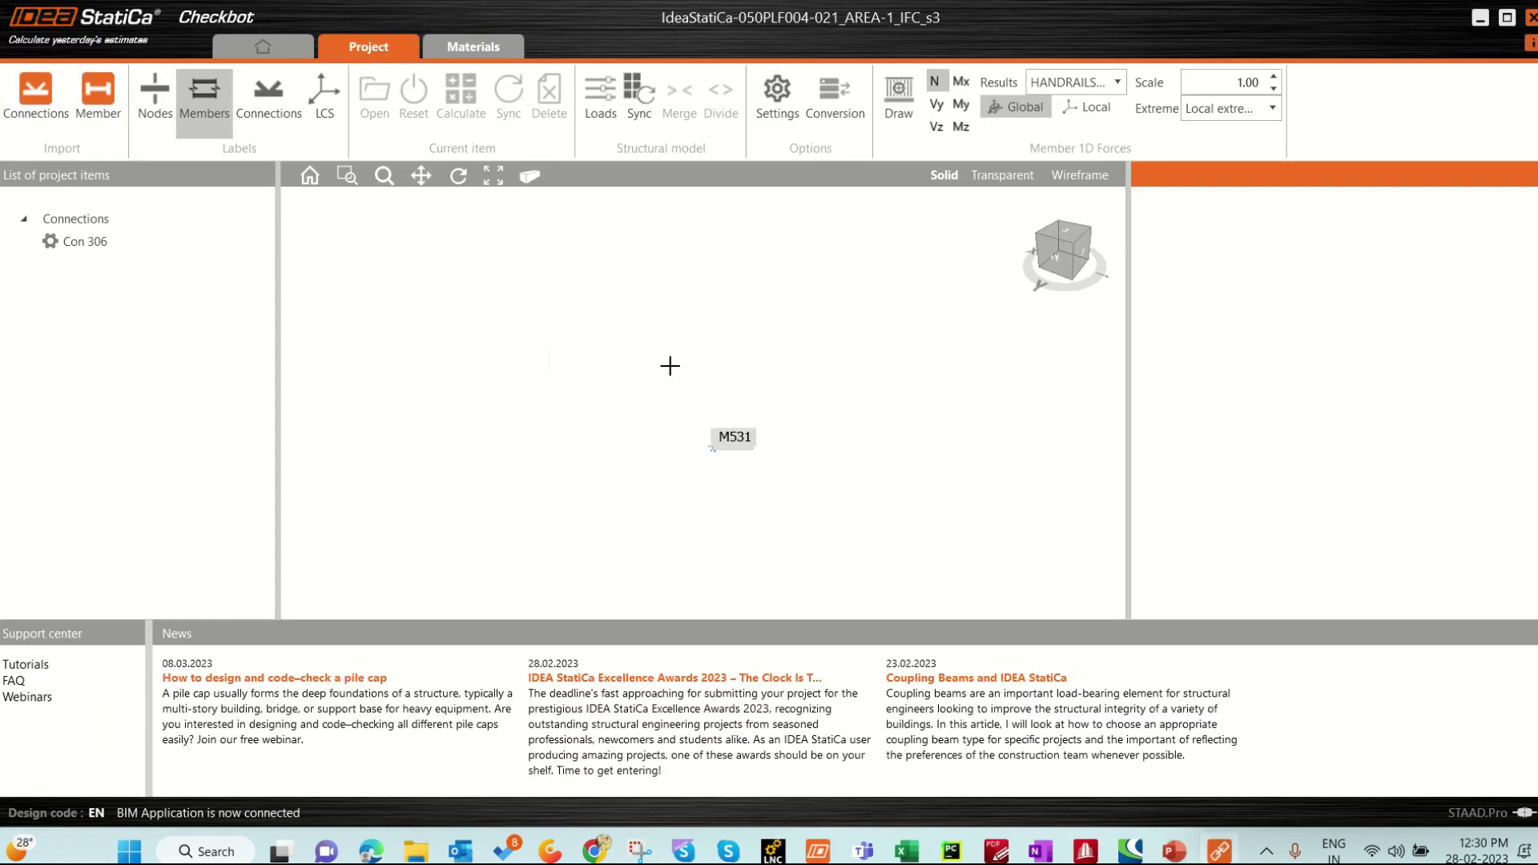
Review the properties and result class of Con 306, and open the connection in IDEA StatiCa Connection for design.
{"action": "left_click", "coordinate": [70, 242]}
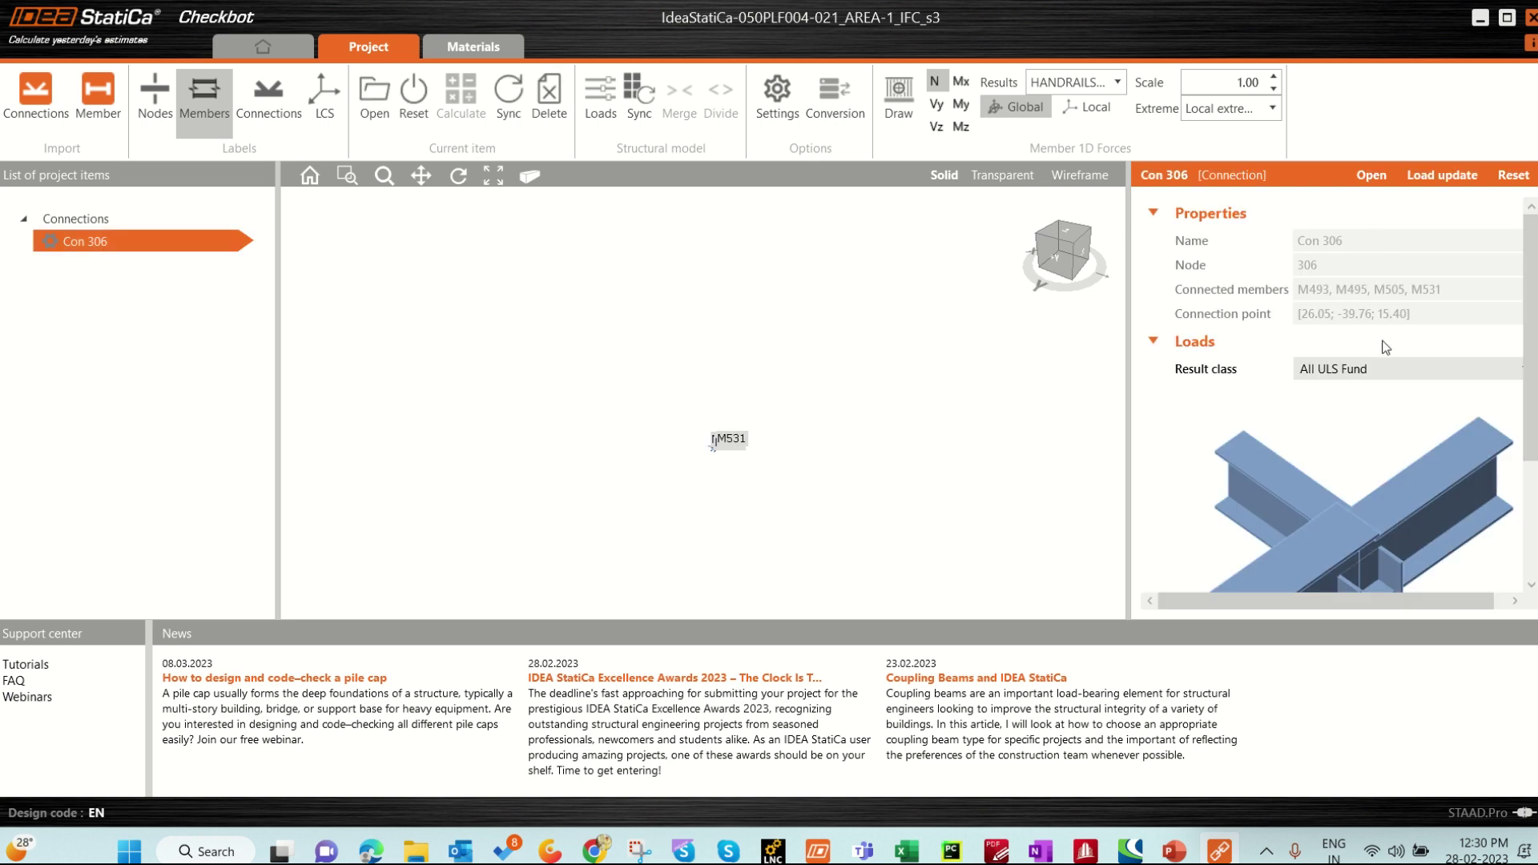
{"action": "left_click", "coordinate": [1340, 370]}
{"action": "left_click", "coordinate": [1339, 373]}
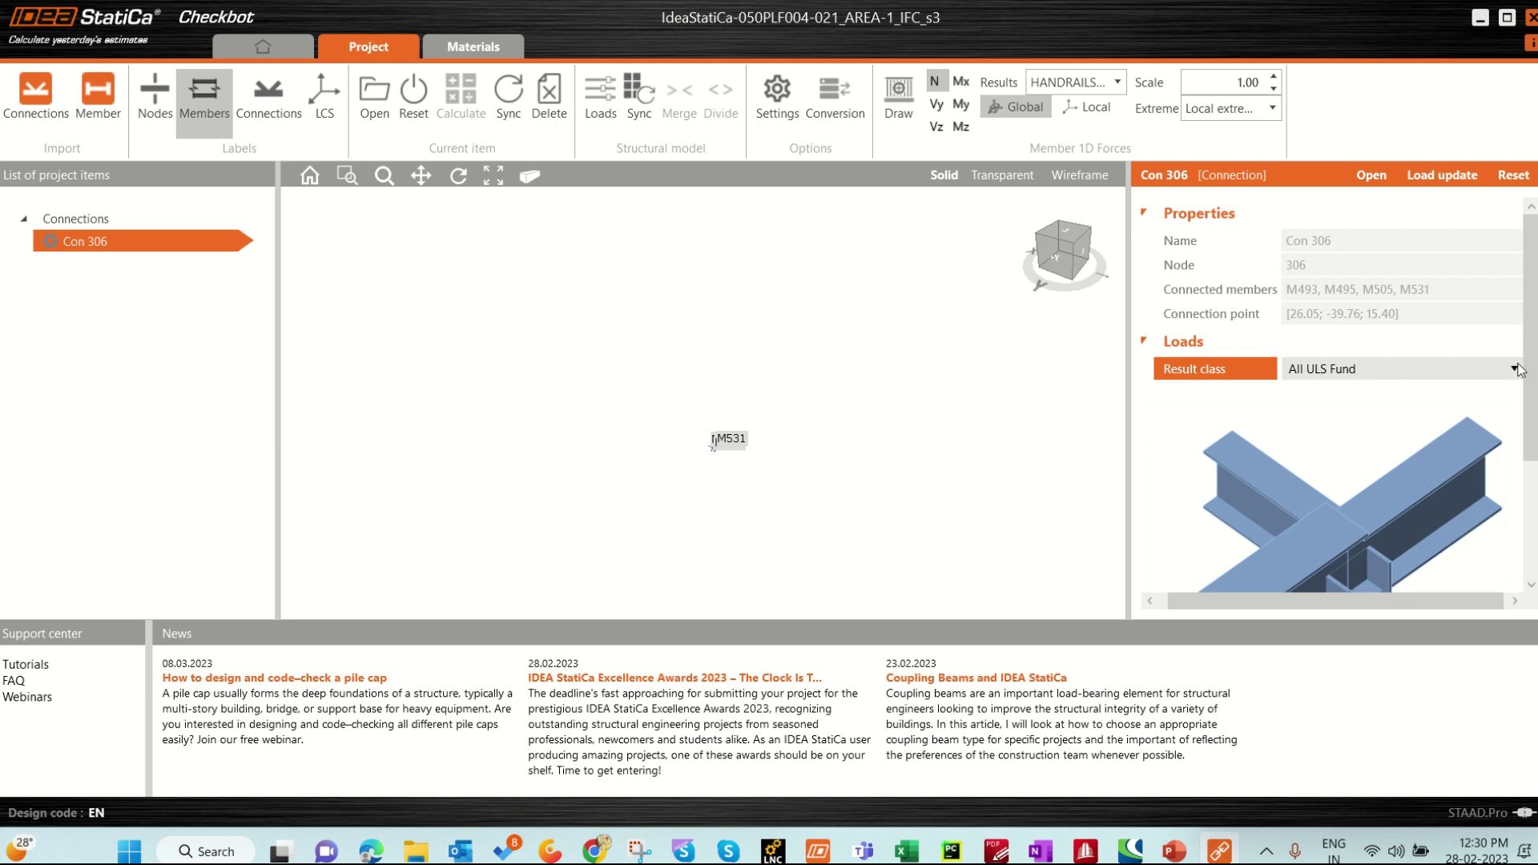
{"action": "left_click", "coordinate": [1532, 489]}
{"action": "scroll", "coordinate": [1532, 489], "scroll_direction": "up", "scroll_amount": 5}
{"action": "left_click", "coordinate": [90, 249]}
{"action": "right_click", "coordinate": [91, 250]}
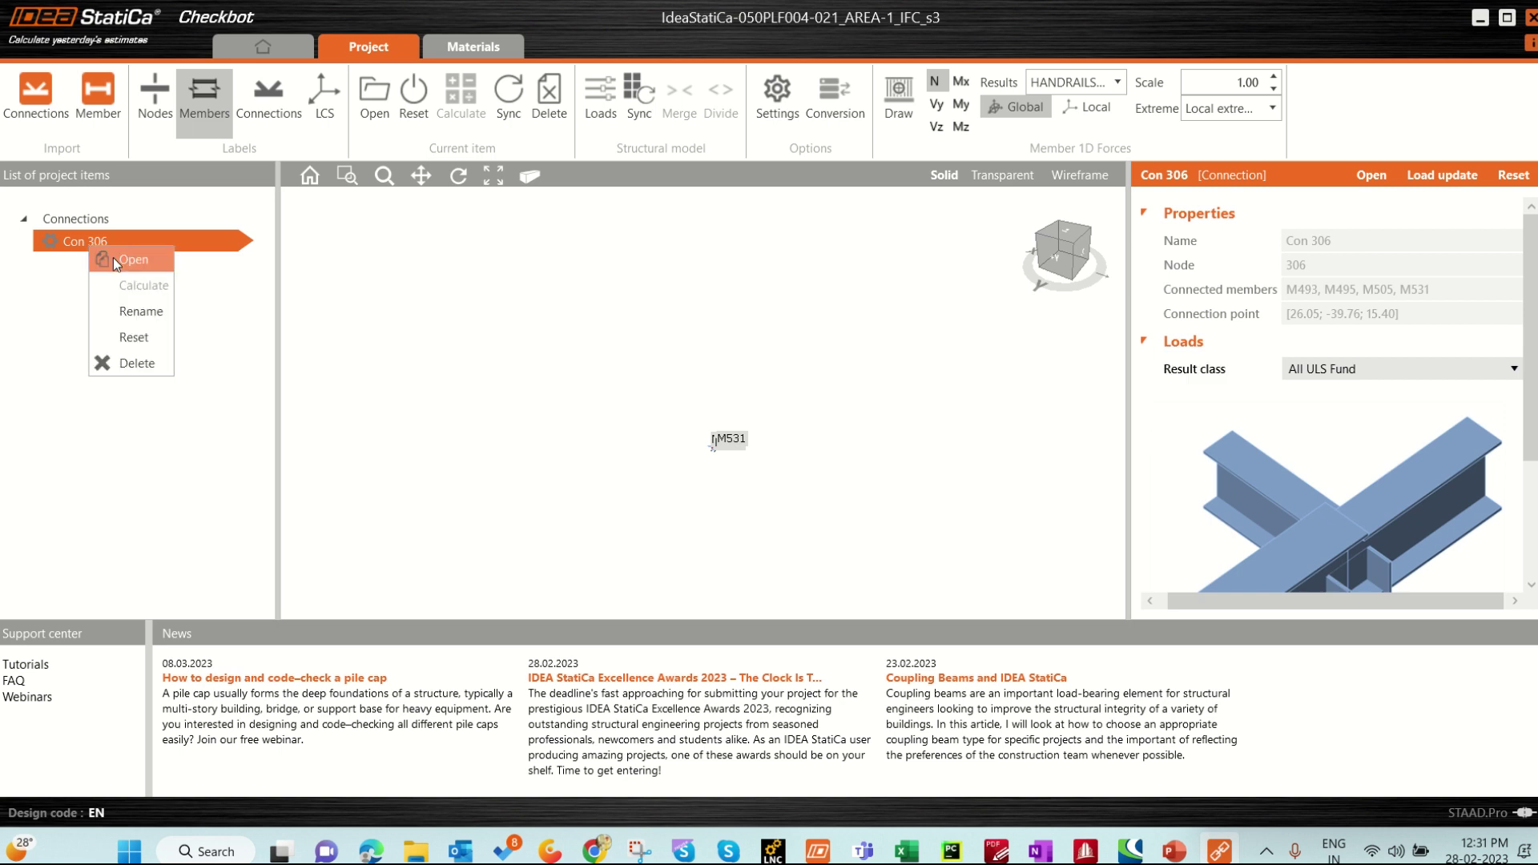
{"action": "left_click", "coordinate": [114, 258]}
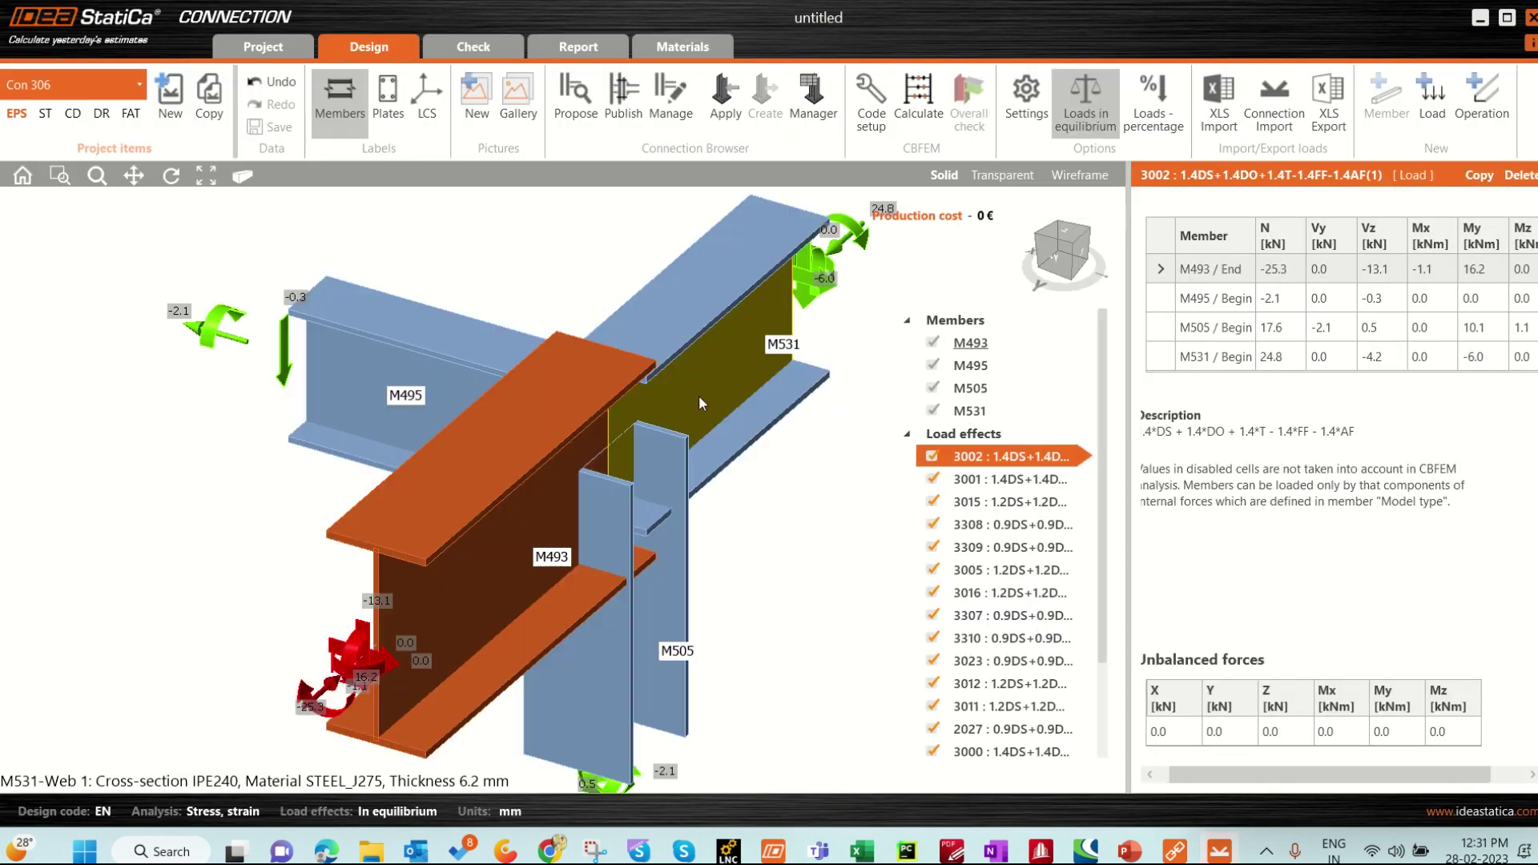
Select member M495 and examine it up close with the load arrows at its free end.
{"action": "left_click_drag", "start_coordinate": [1056, 258], "coordinate": [1098, 250]}
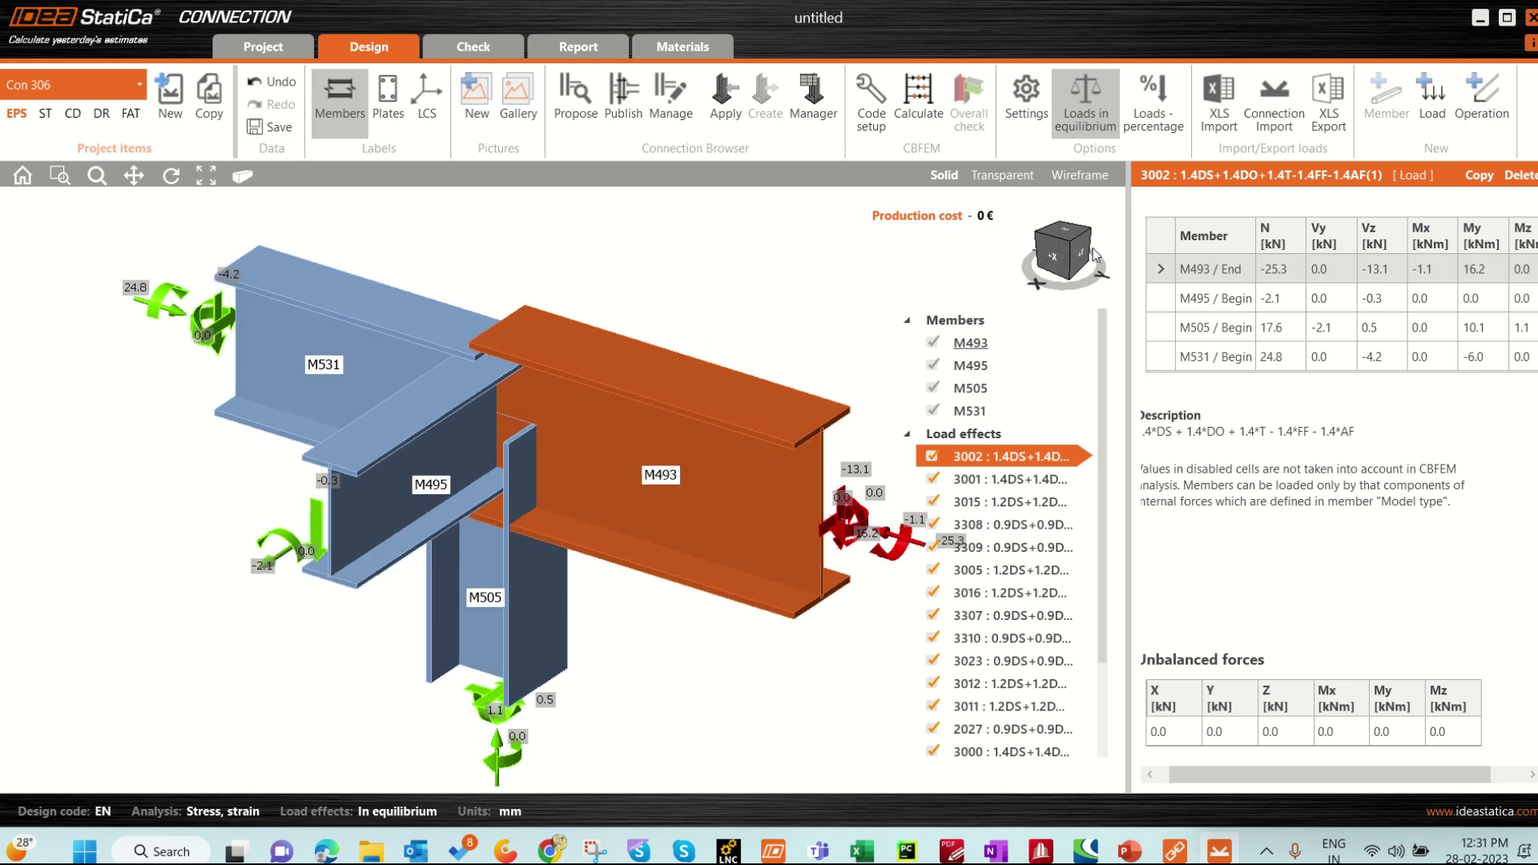
{"action": "left_click", "coordinate": [397, 485]}
{"action": "scroll", "coordinate": [349, 539], "scroll_direction": "up", "scroll_amount": 5}
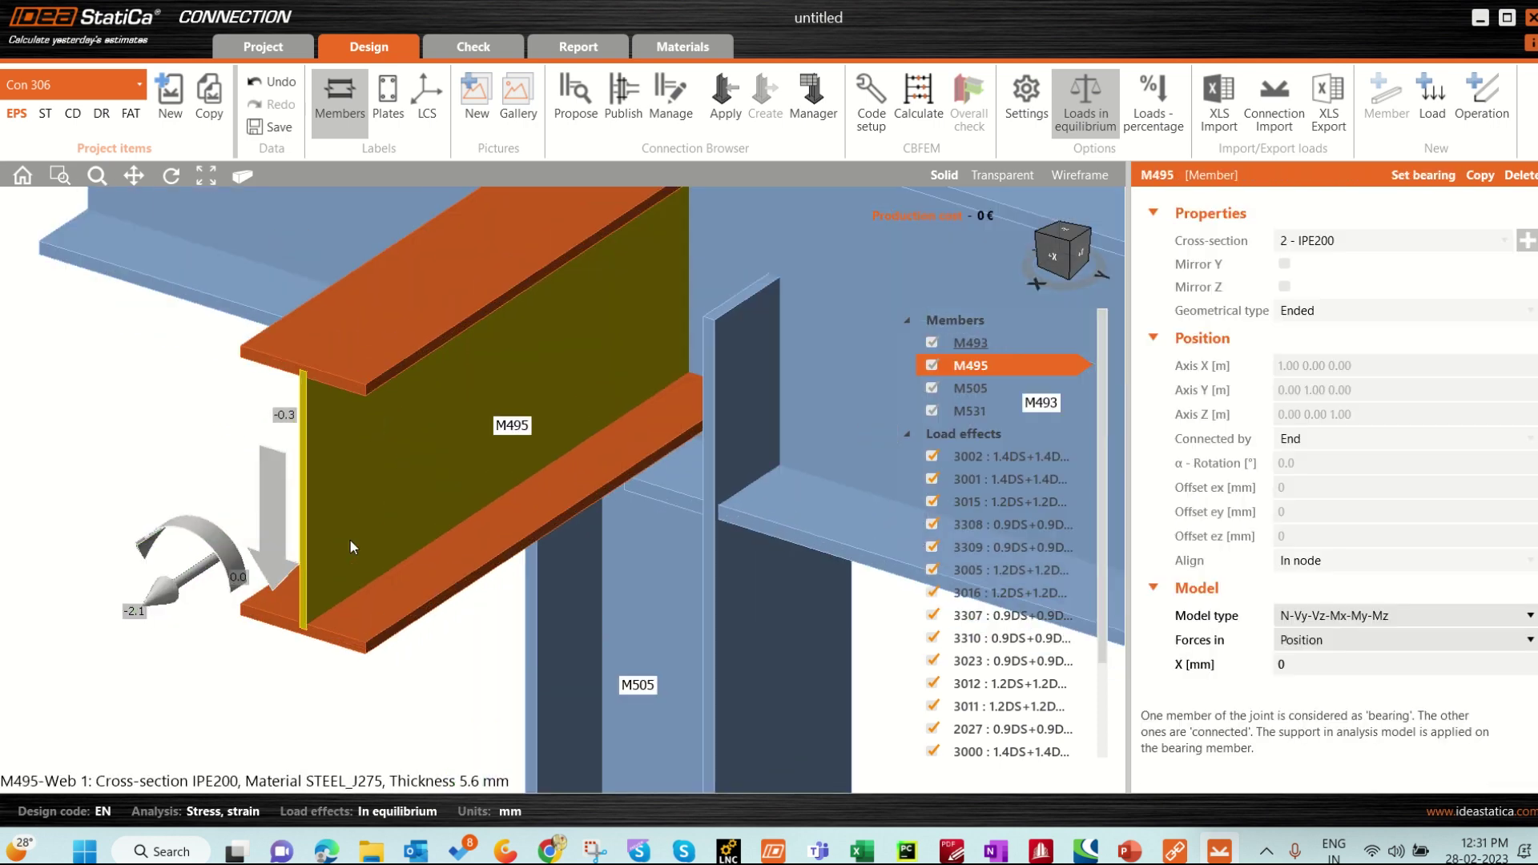
{"action": "scroll", "coordinate": [353, 544], "scroll_direction": "down", "scroll_amount": 3}
{"action": "scroll", "coordinate": [292, 553], "scroll_direction": "up", "scroll_amount": 3}
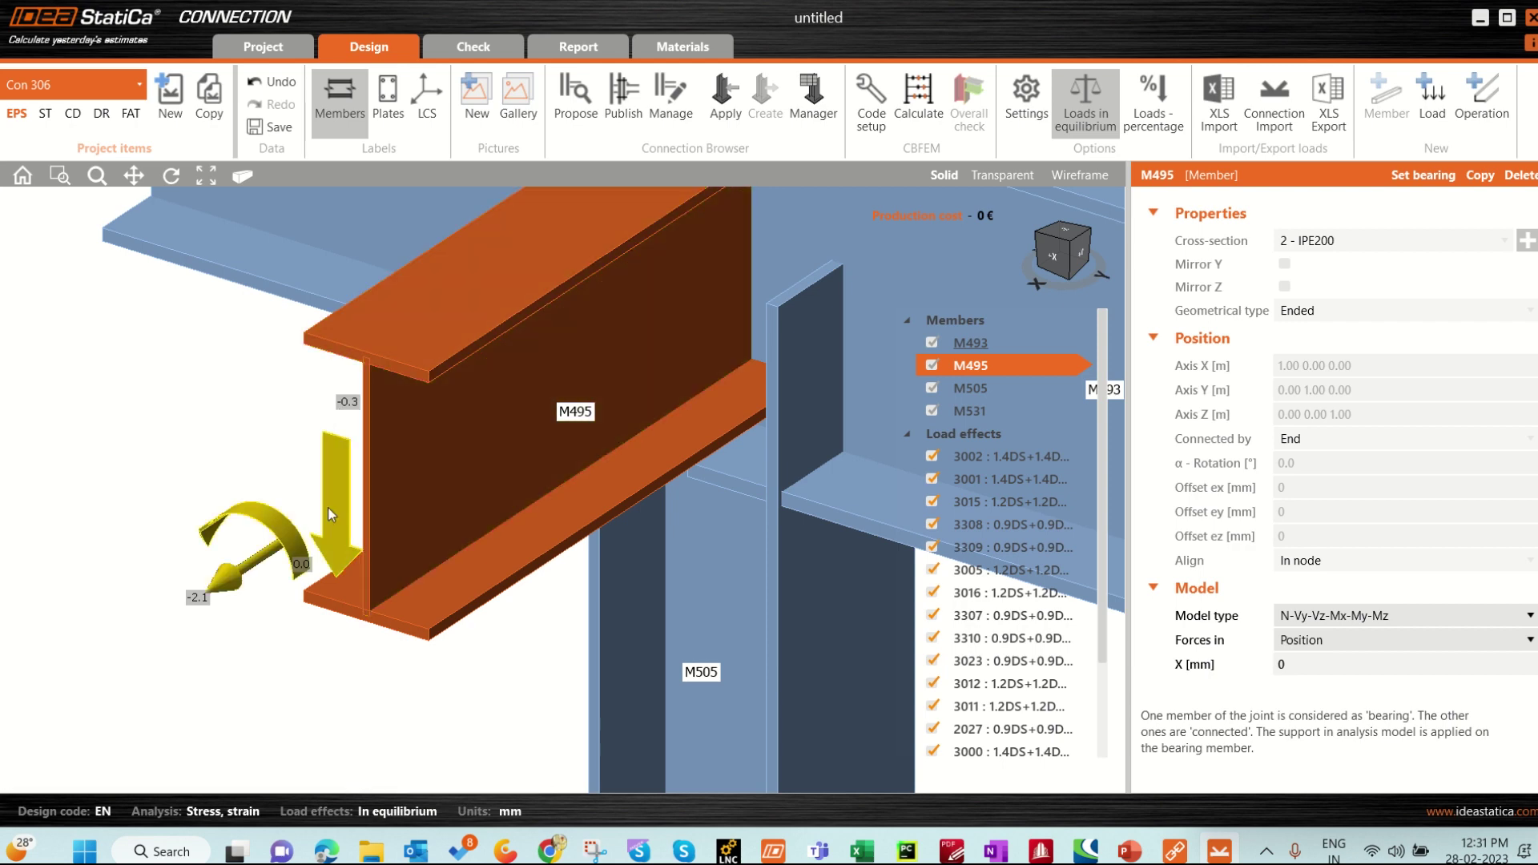
{"action": "scroll", "coordinate": [227, 599], "scroll_direction": "down", "scroll_amount": 5}
Examine the supported end of M493 with its load arrows, and the whole joint from several angles.
{"action": "middle_click_drag", "start_coordinate": [468, 473], "coordinate": [381, 487]}
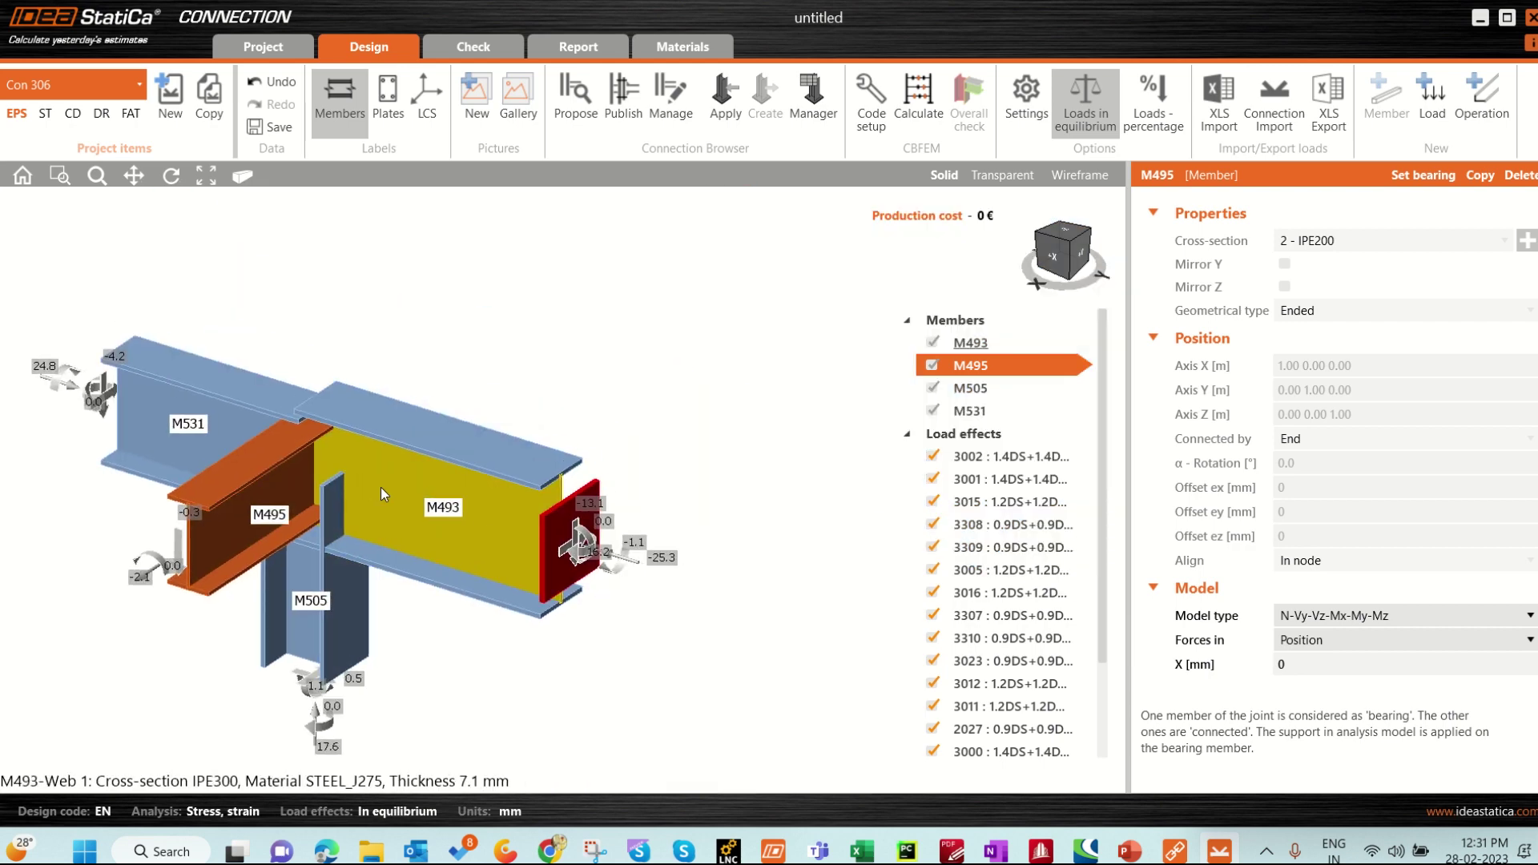
{"action": "scroll", "coordinate": [609, 573], "scroll_direction": "up", "scroll_amount": 3}
{"action": "scroll", "coordinate": [607, 573], "scroll_direction": "up", "scroll_amount": 3}
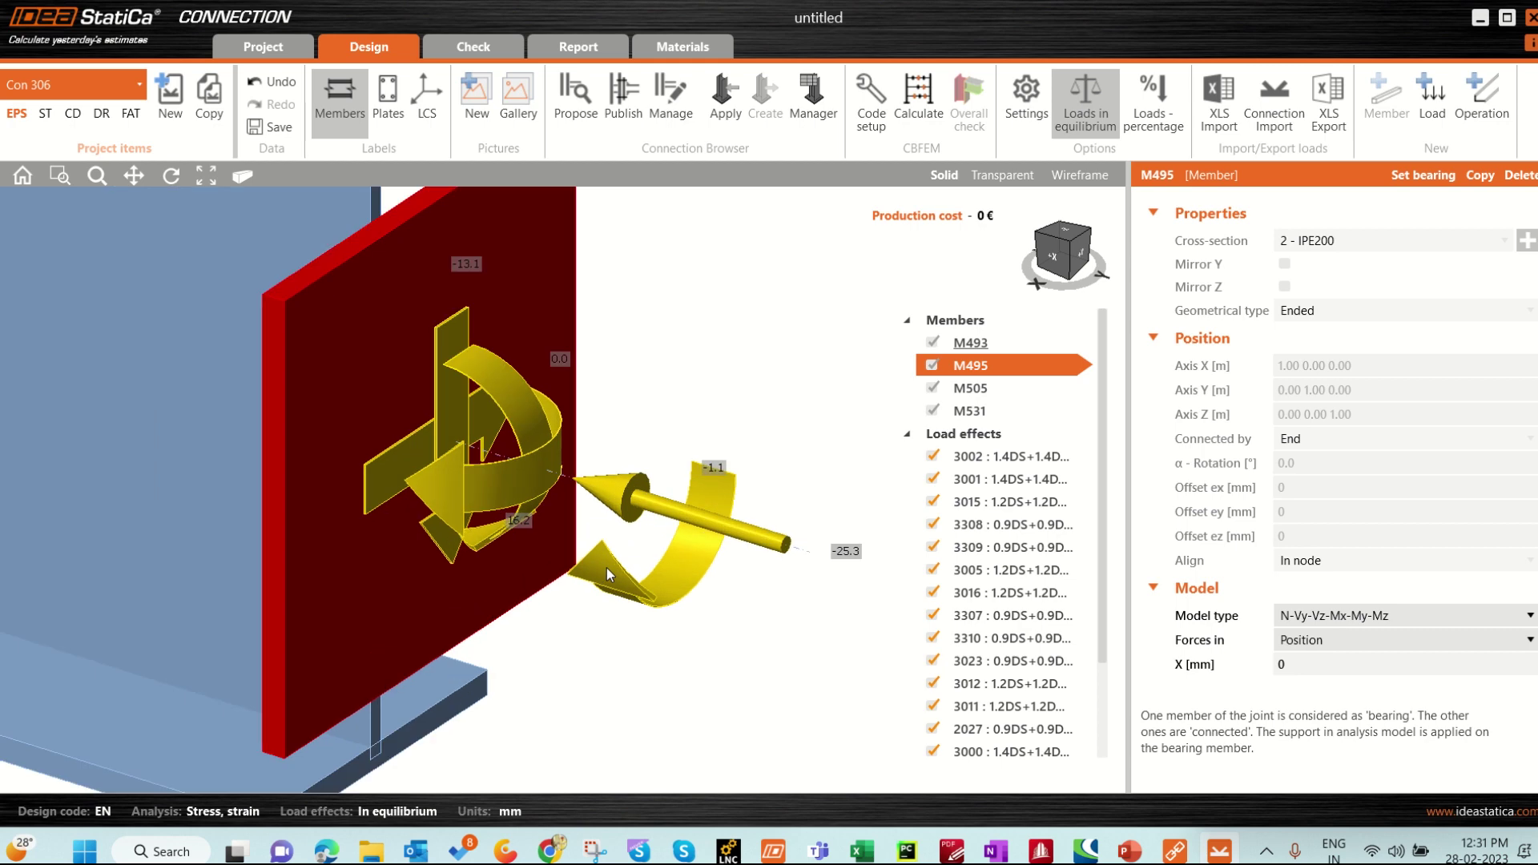
{"action": "scroll", "coordinate": [607, 569], "scroll_direction": "down", "scroll_amount": 6}
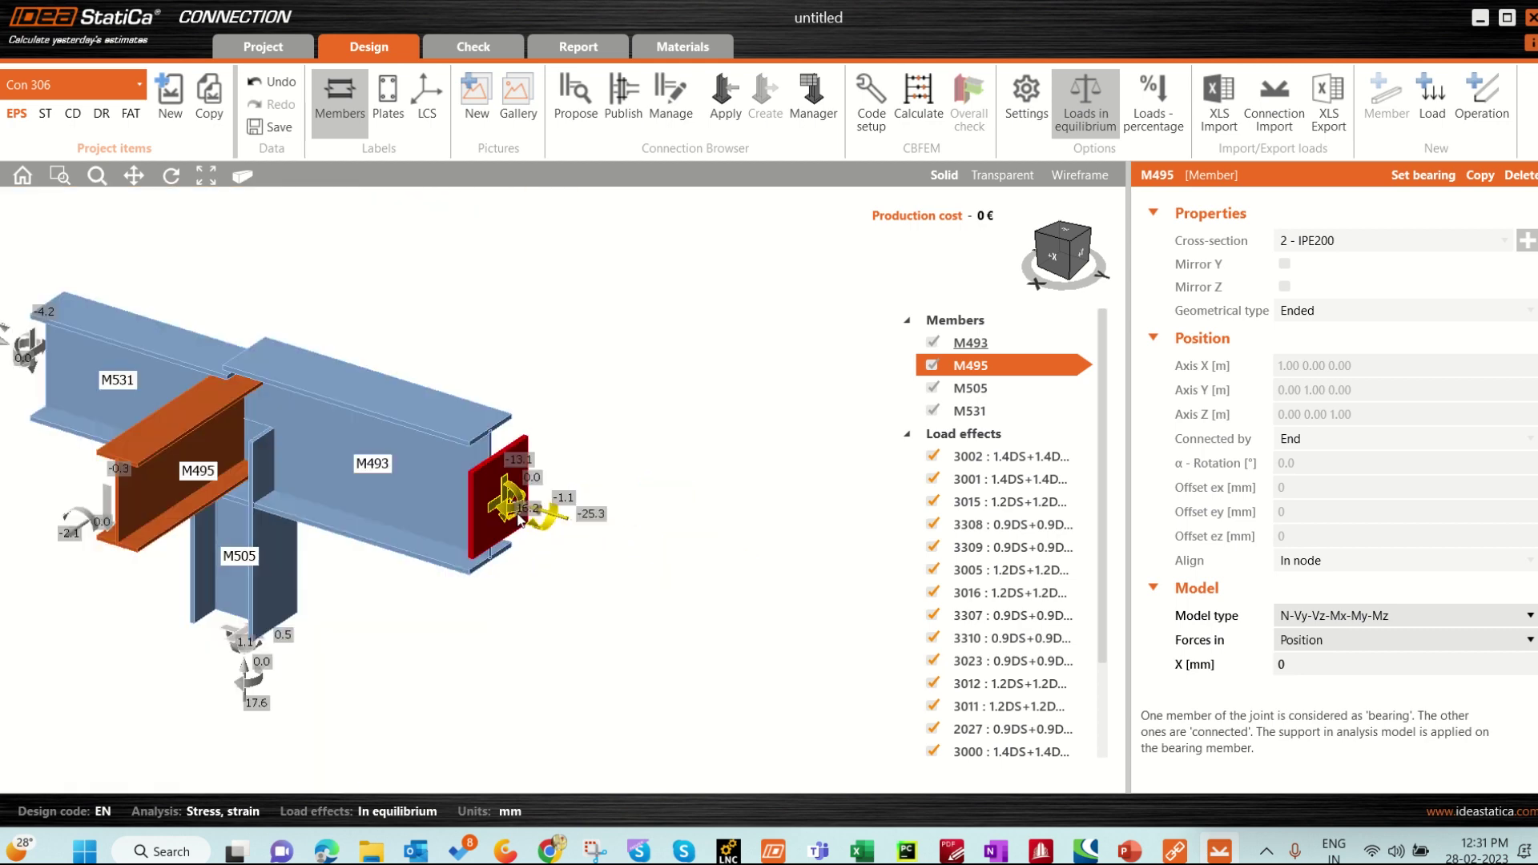
{"action": "middle_click_drag", "start_coordinate": [258, 500], "coordinate": [491, 606]}
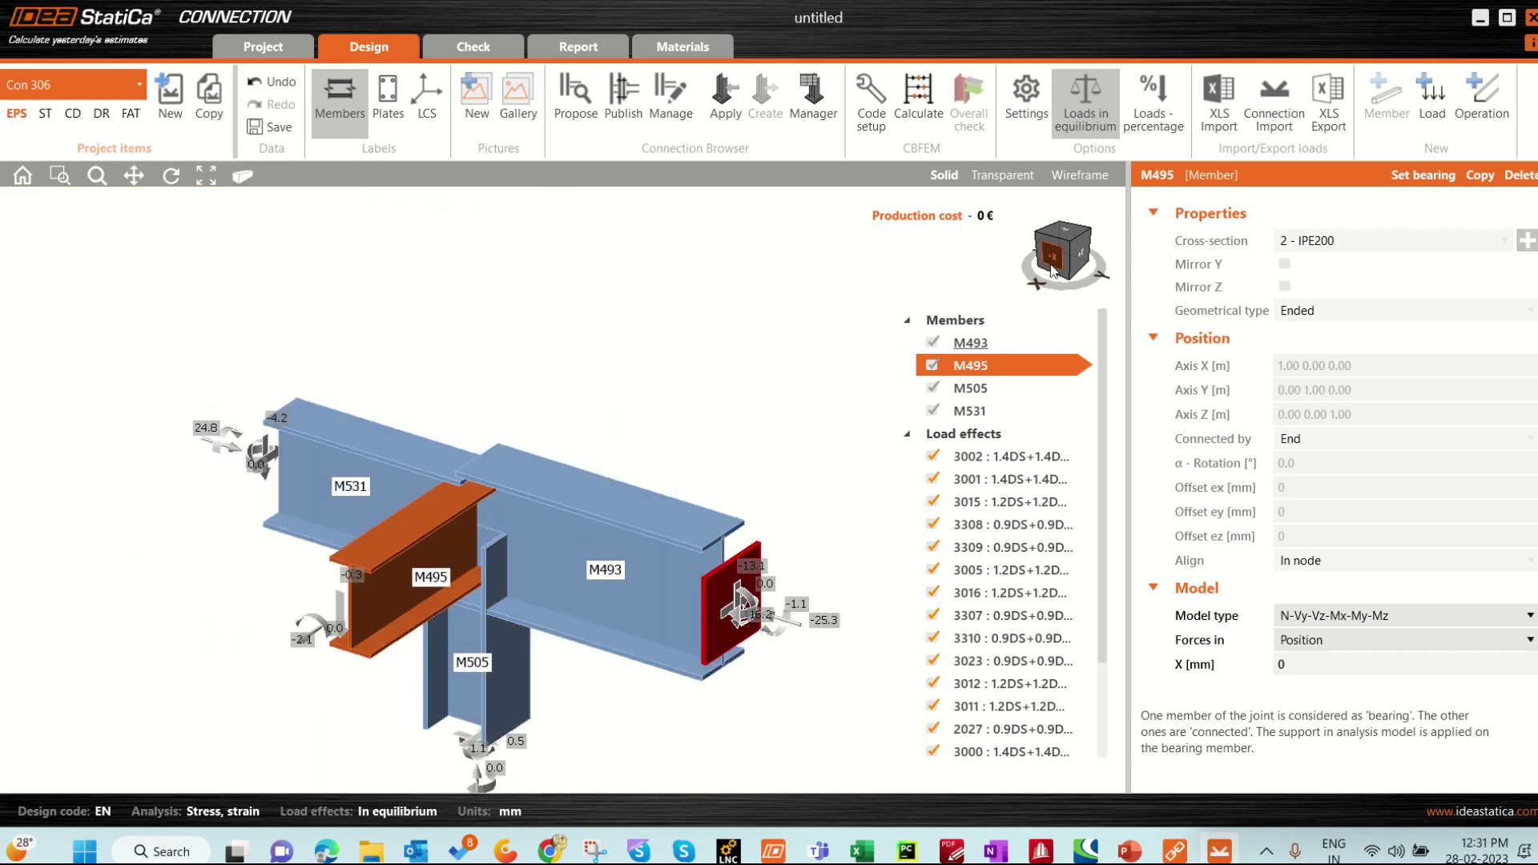
{"action": "left_click", "coordinate": [1065, 258]}
{"action": "left_click", "coordinate": [1041, 266]}
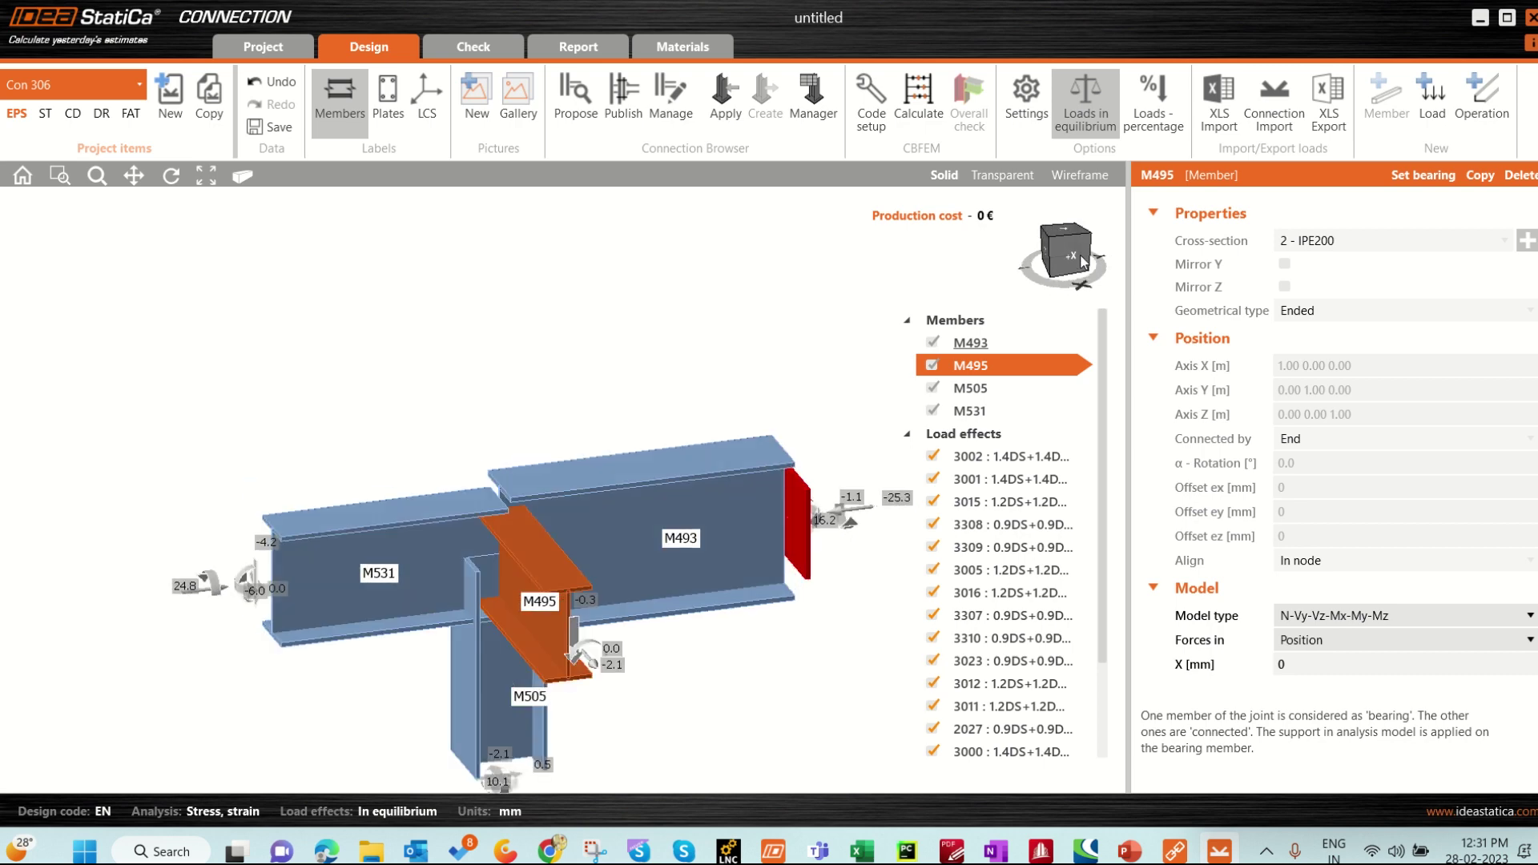
{"action": "left_click", "coordinate": [1032, 263]}
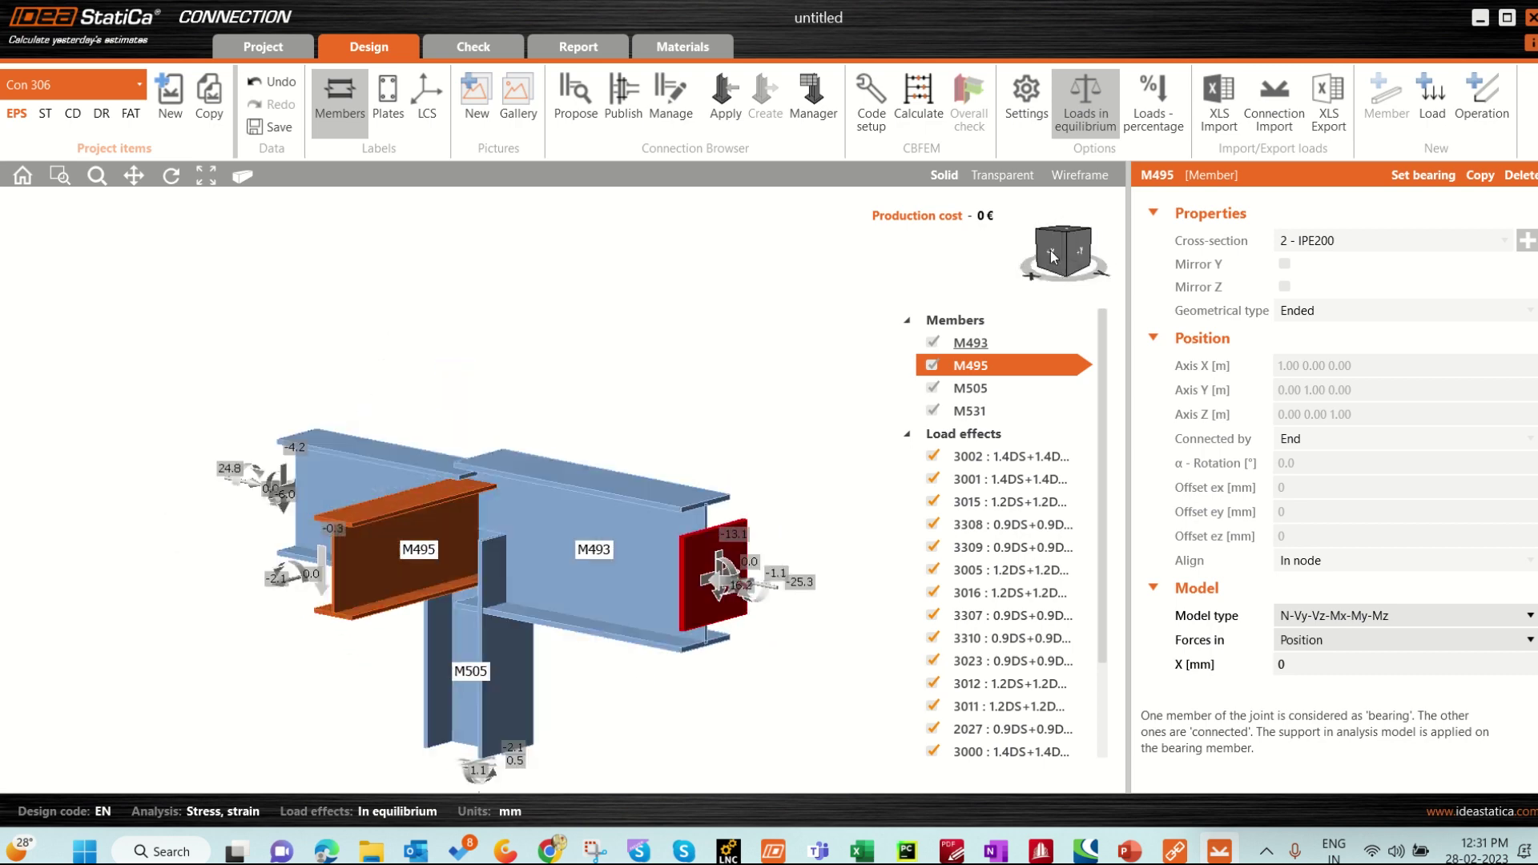
{"action": "scroll", "coordinate": [609, 436], "scroll_direction": "down", "scroll_amount": 2}
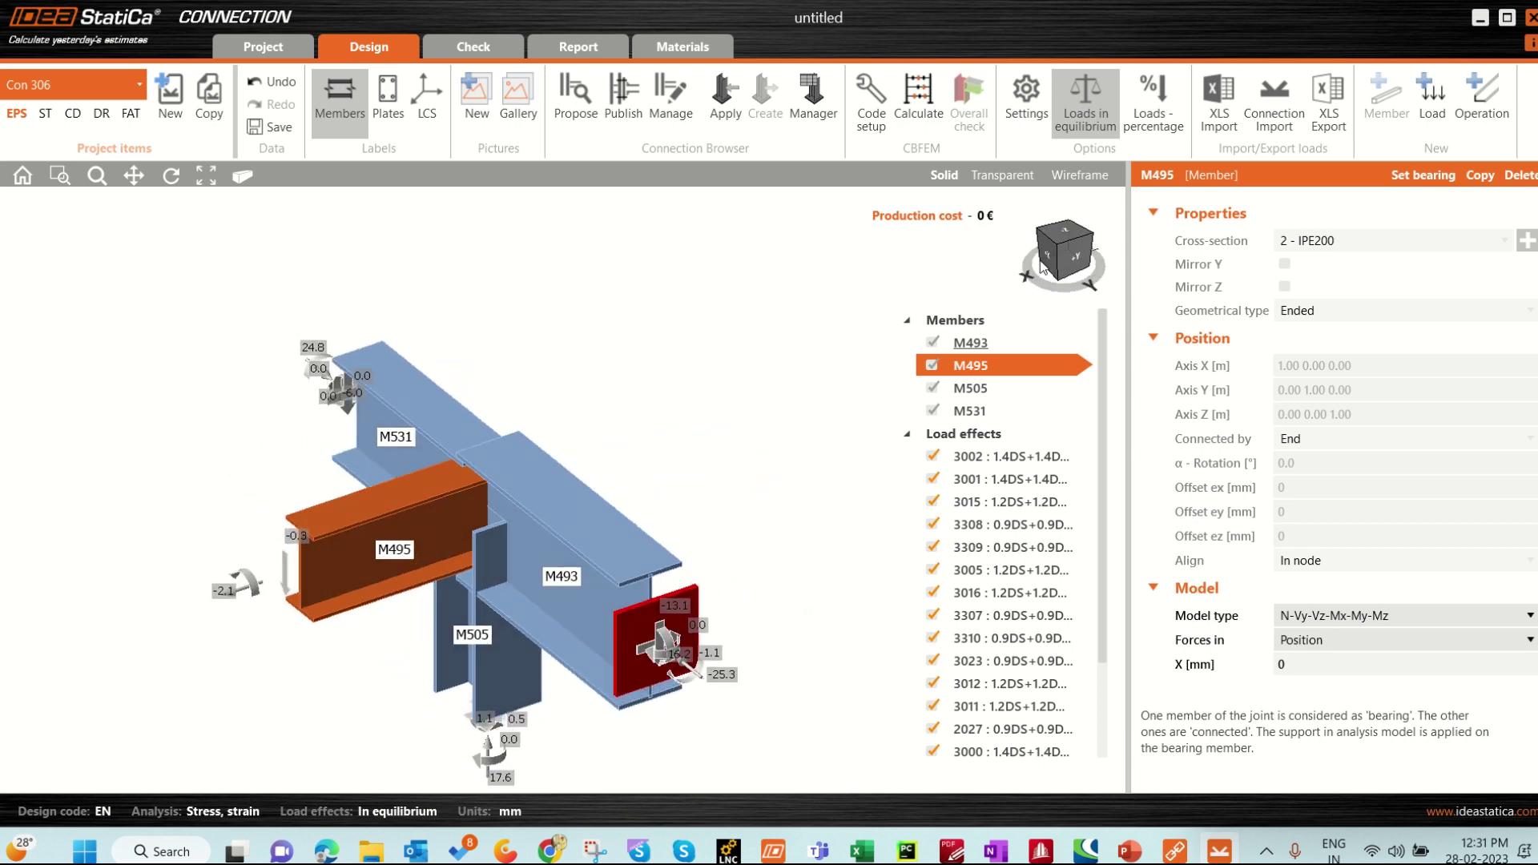
{"action": "middle_click_drag", "start_coordinate": [609, 437], "coordinate": [613, 334]}
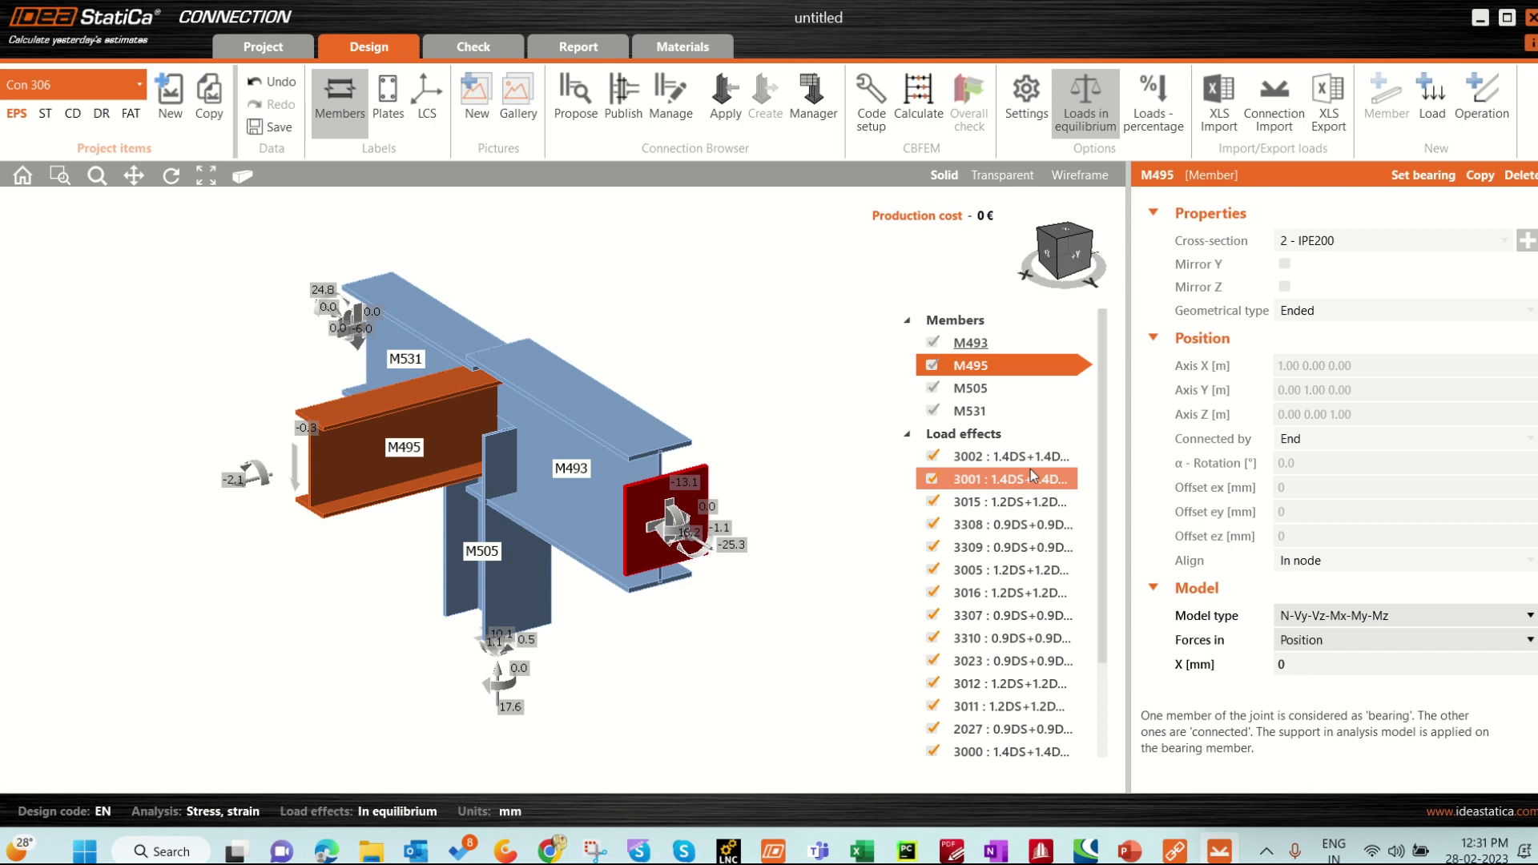
Display load effect 3002 and examine its forces on the joint members from different angles.
{"action": "left_click", "coordinate": [1010, 459]}
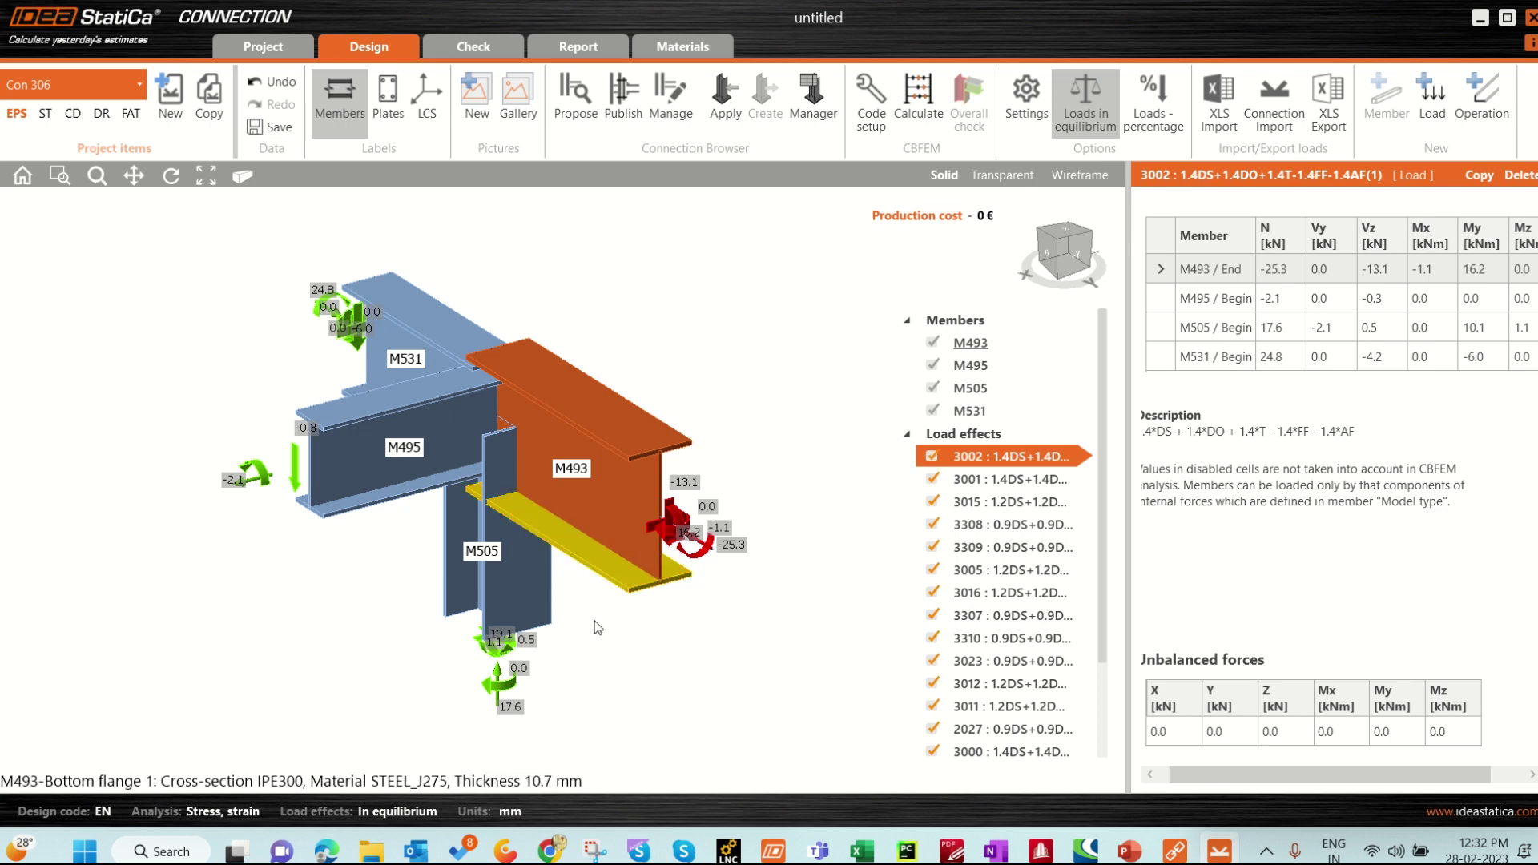
{"action": "left_click", "coordinate": [1065, 253]}
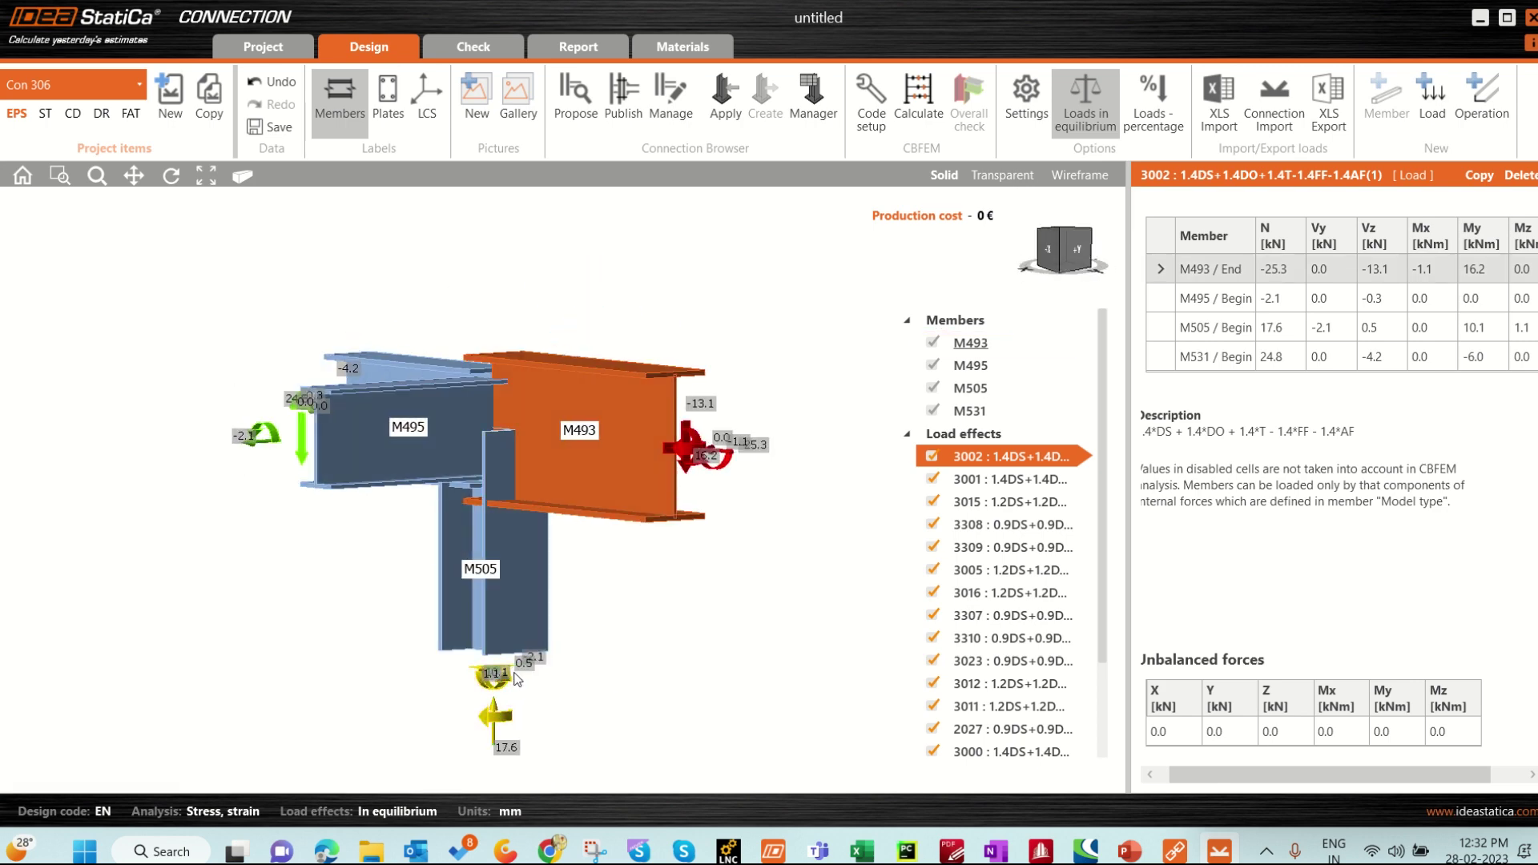
{"action": "scroll", "coordinate": [517, 679], "scroll_direction": "up", "scroll_amount": 2}
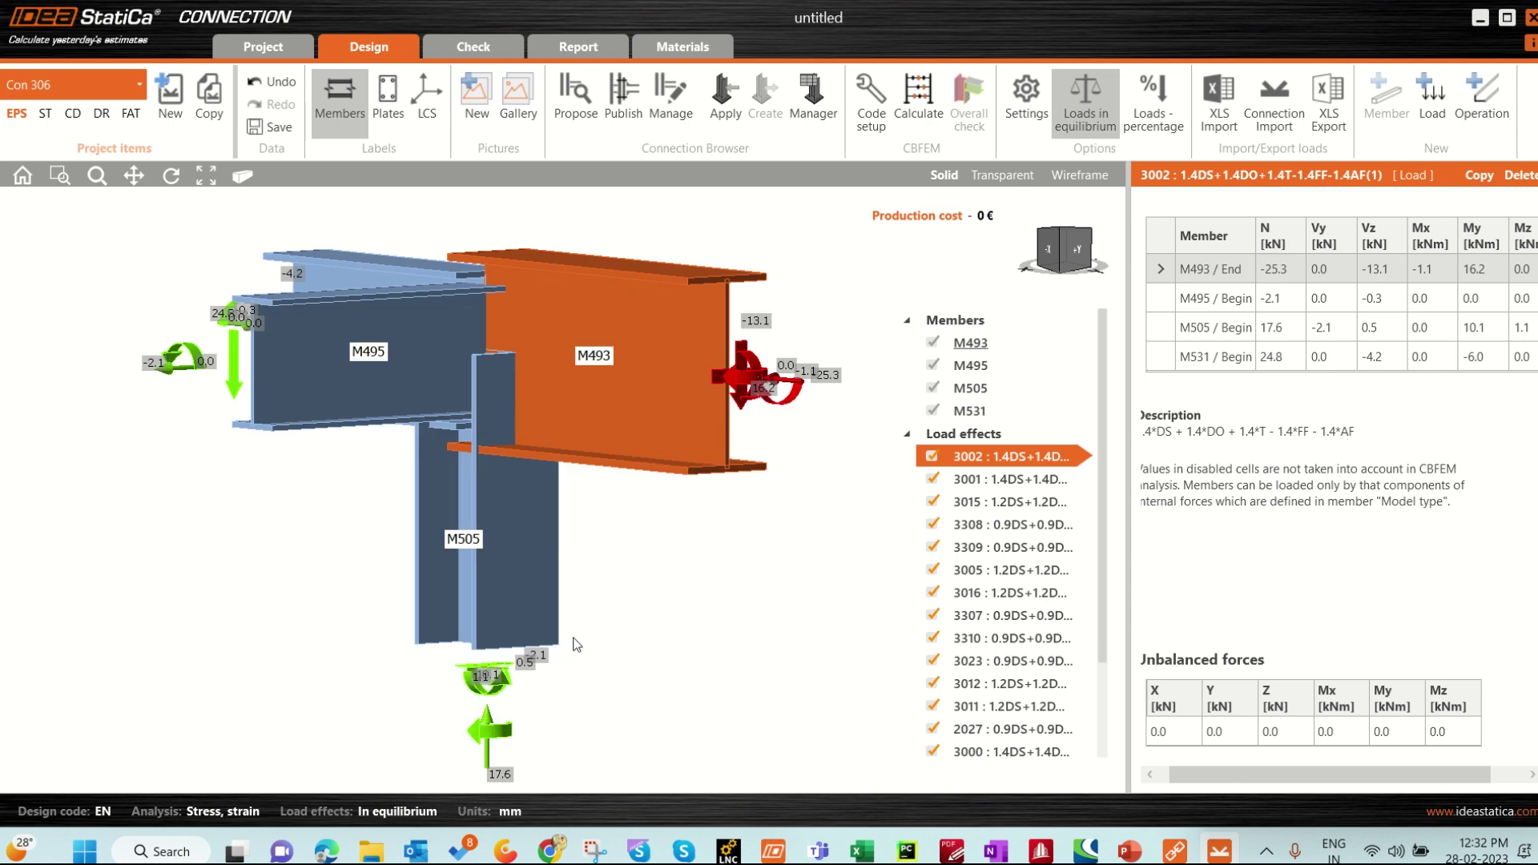
{"action": "left_click", "coordinate": [1065, 261]}
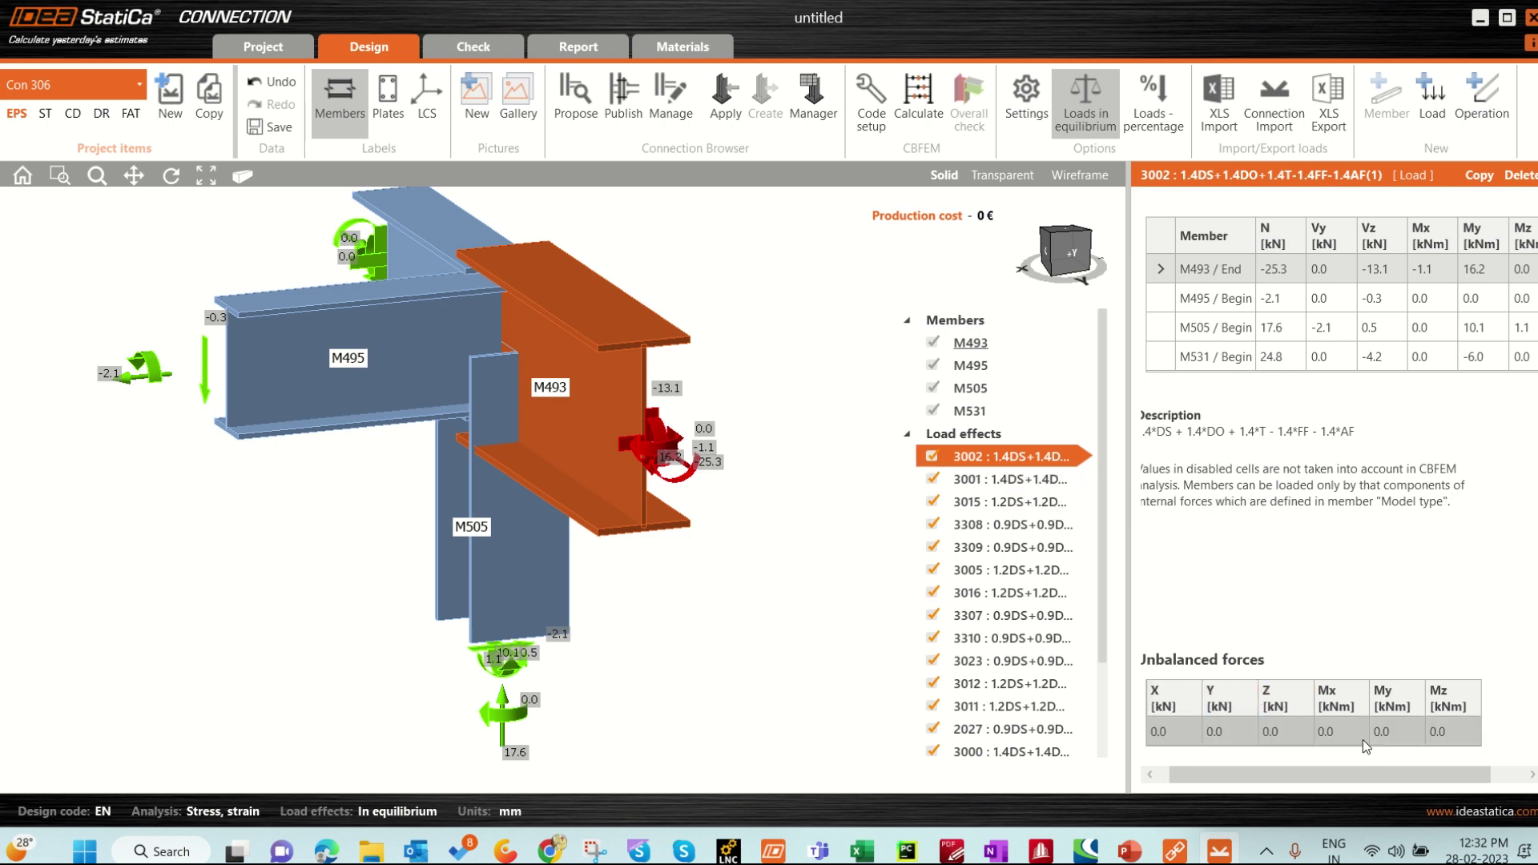
Review the member forces of the other load effects, including 3015, 3308, 3016, 3307 and 3304.
{"action": "left_click", "coordinate": [1001, 502]}
{"action": "left_click", "coordinate": [1013, 524]}
{"action": "left_click", "coordinate": [1021, 593]}
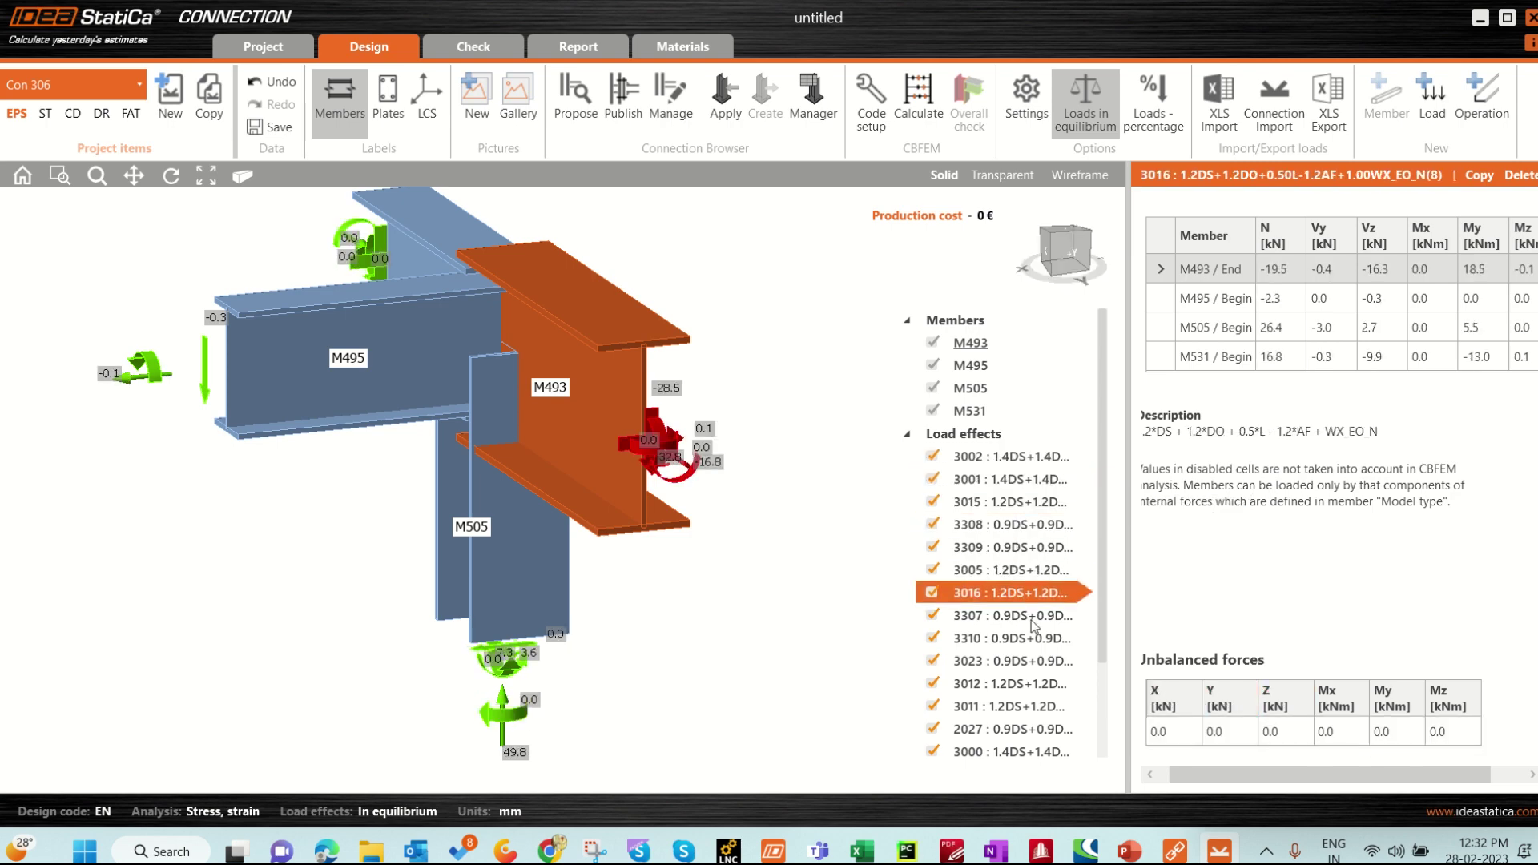
{"action": "left_click", "coordinate": [1031, 620]}
{"action": "scroll", "coordinate": [1031, 628], "scroll_direction": "down", "scroll_amount": 3}
{"action": "left_click", "coordinate": [1038, 678]}
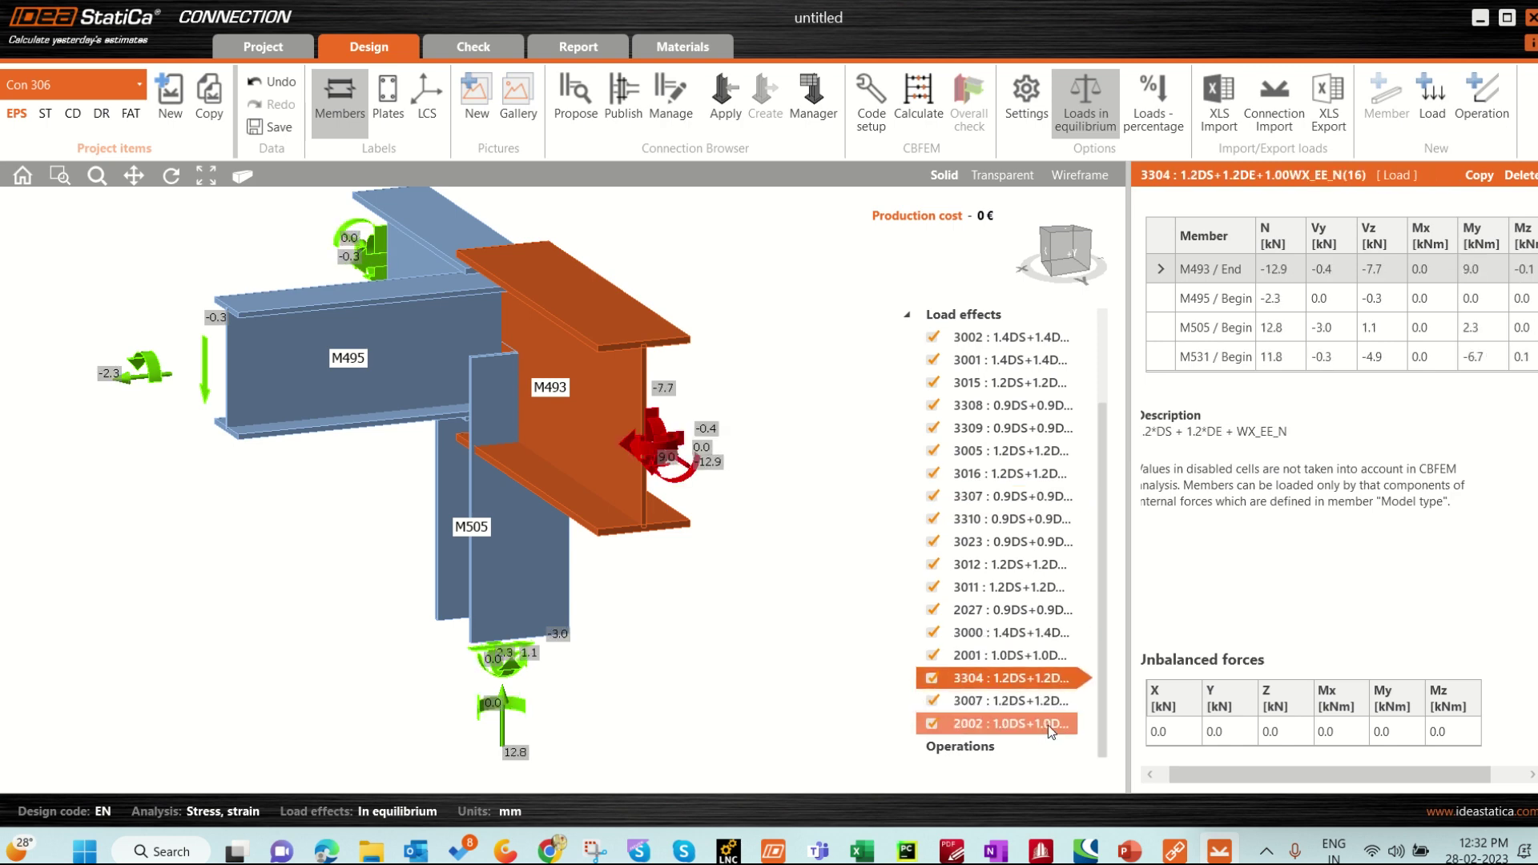